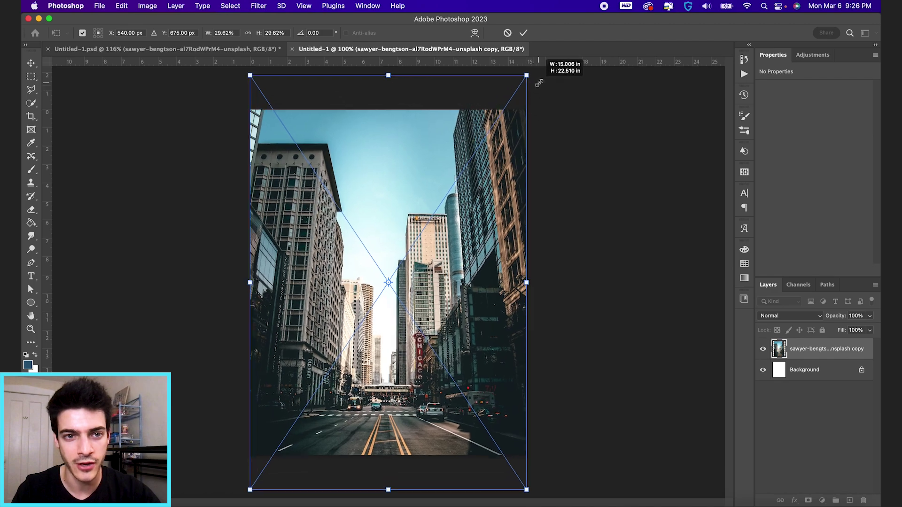
Step: Scale the placed city street photo to about 16.3 by 24.5 in and shift it upward so it covers the canvas
drag(505, 210, 505, 168)
key(Return)
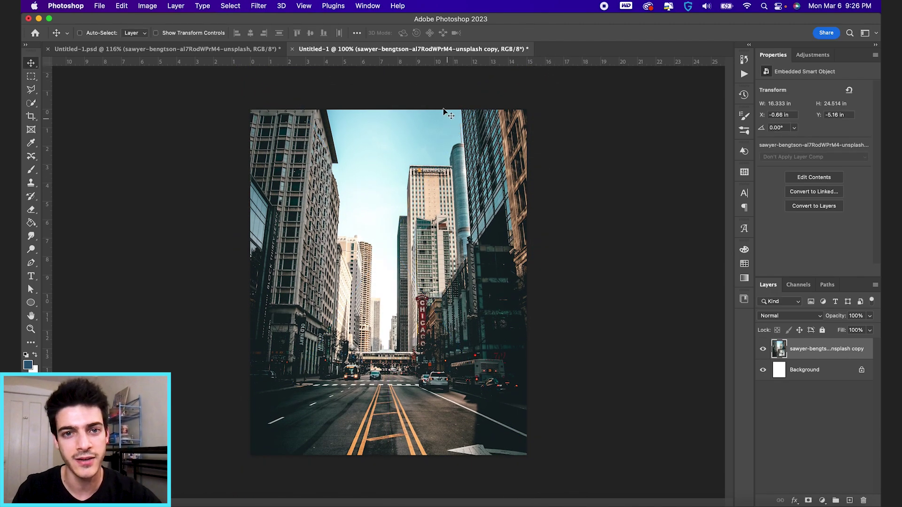
drag(446, 120, 447, 109)
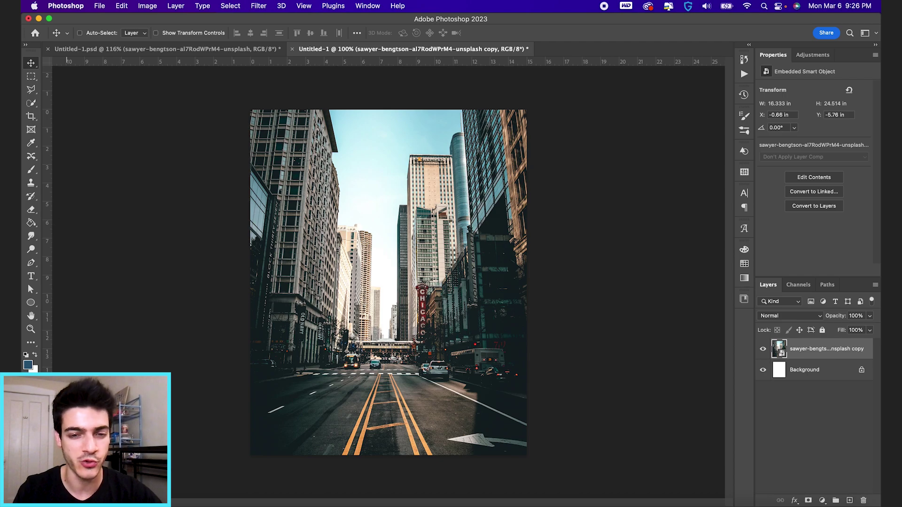
Step: Place the athlete cutout image over the street, scaled to about 6.8 by 6.6 in, on the yellow lane lines in the foreground
key(super+Tab)
drag(170, 64, 418, 397)
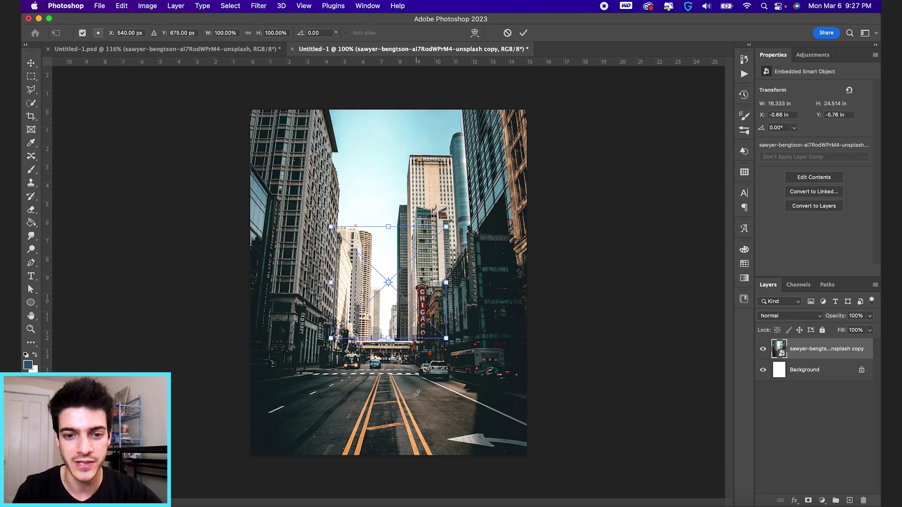
drag(446, 227, 456, 218)
drag(431, 287, 435, 334)
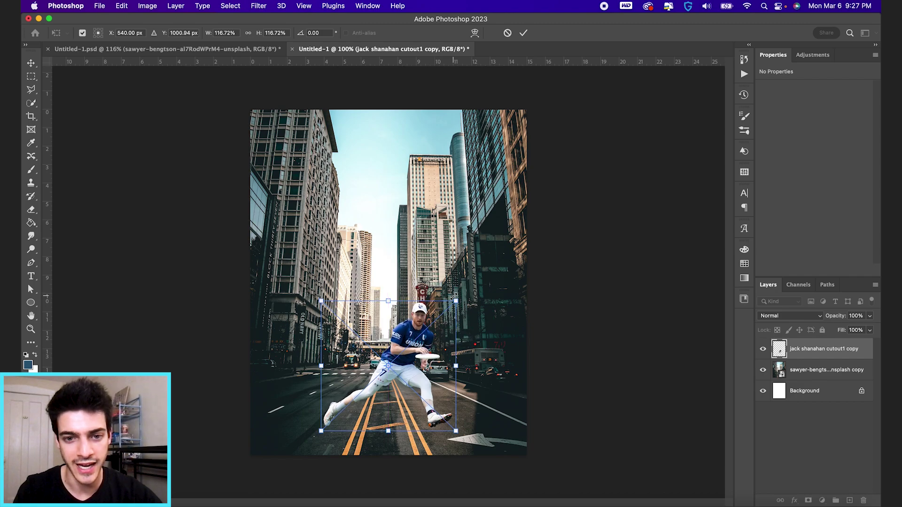
drag(454, 297, 448, 309)
drag(434, 356, 429, 354)
drag(443, 308, 445, 306)
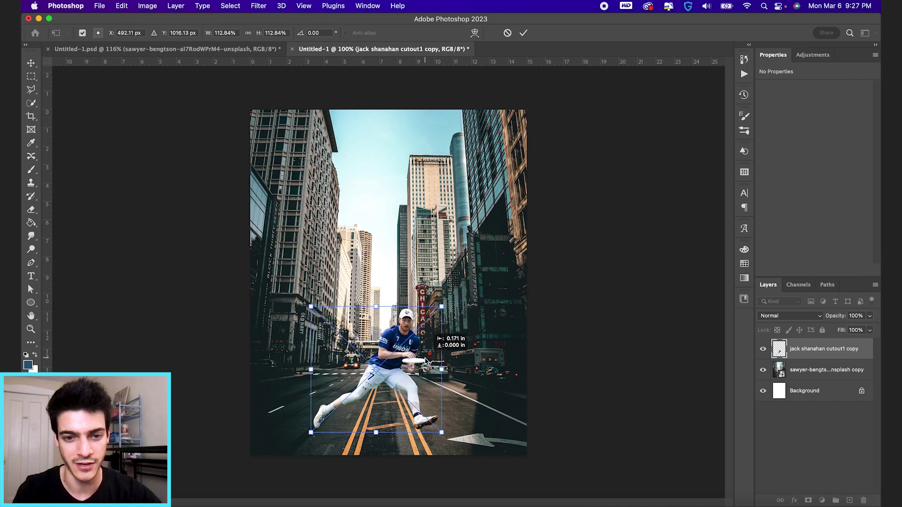
key(Return)
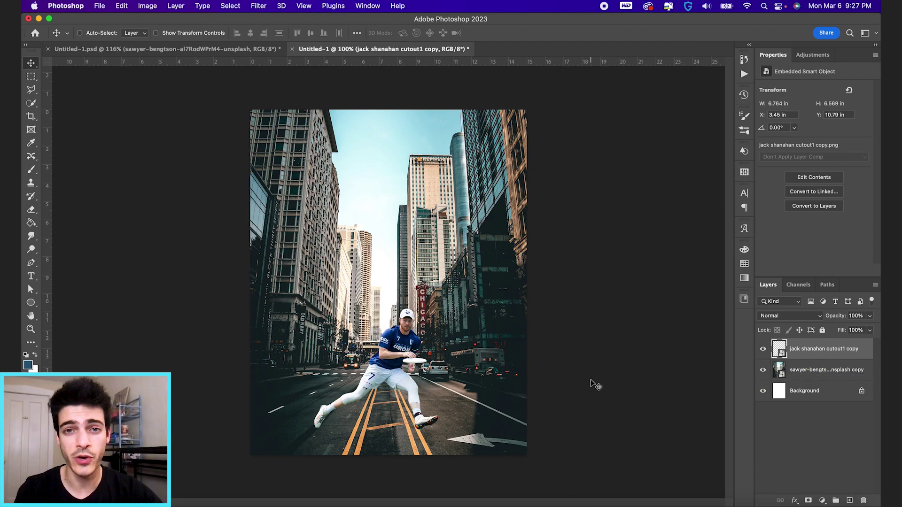
Step: Add a 7 px Tilt-Shift blur to the city photo layer, with the focus centred on the athlete and a raised upper transition limit
click(808, 371)
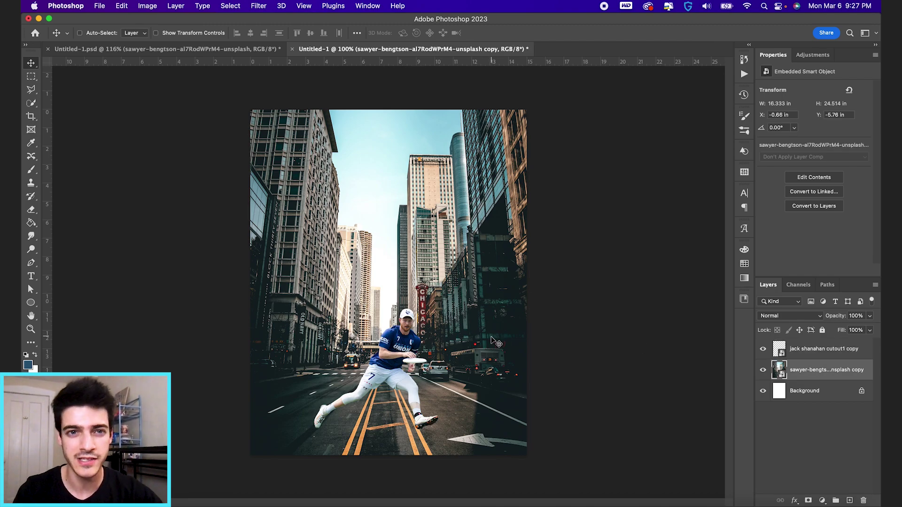
click(259, 6)
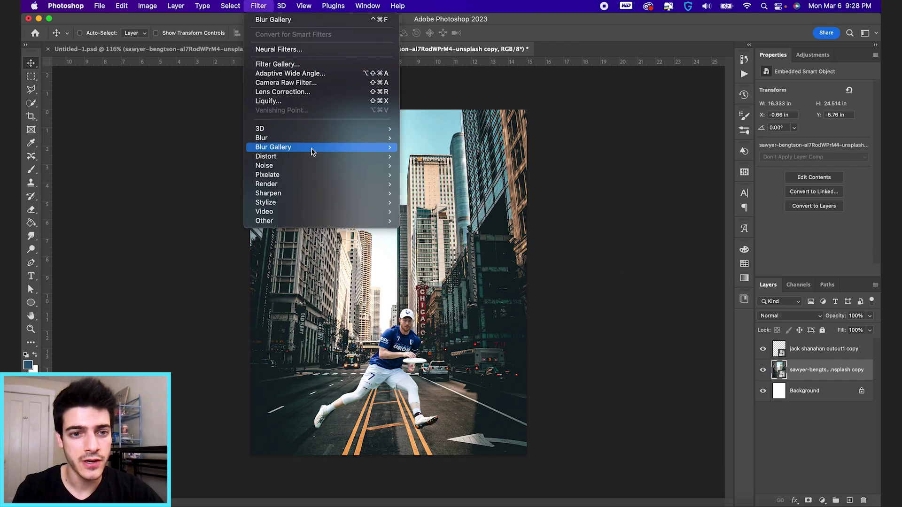
mouse_move(314, 149)
click(430, 167)
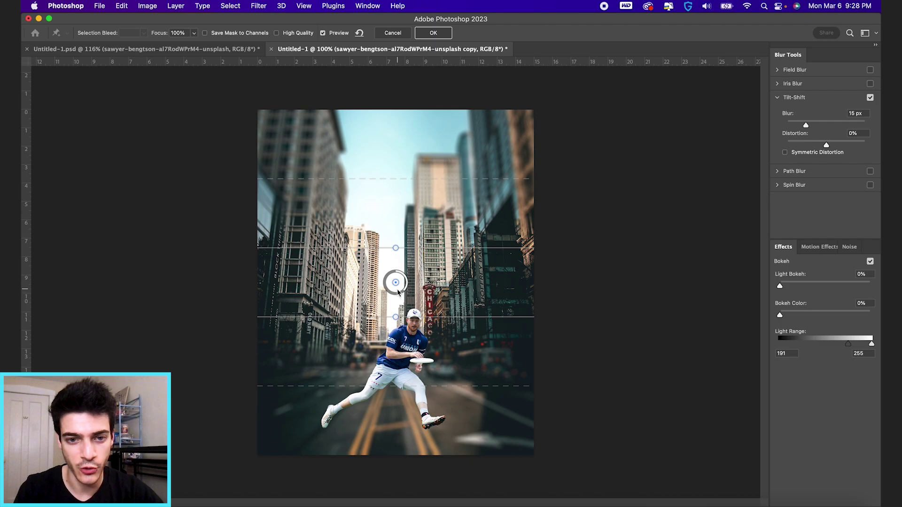
drag(398, 294, 399, 349)
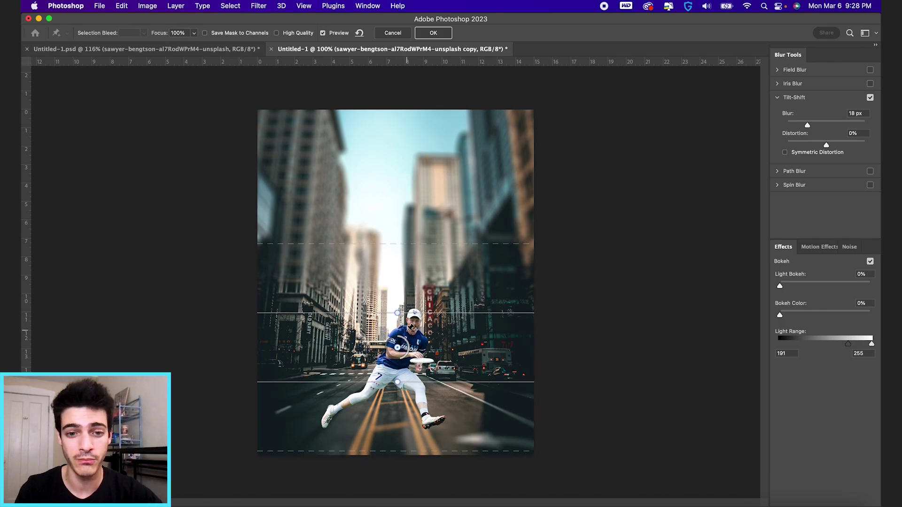
drag(401, 244, 405, 212)
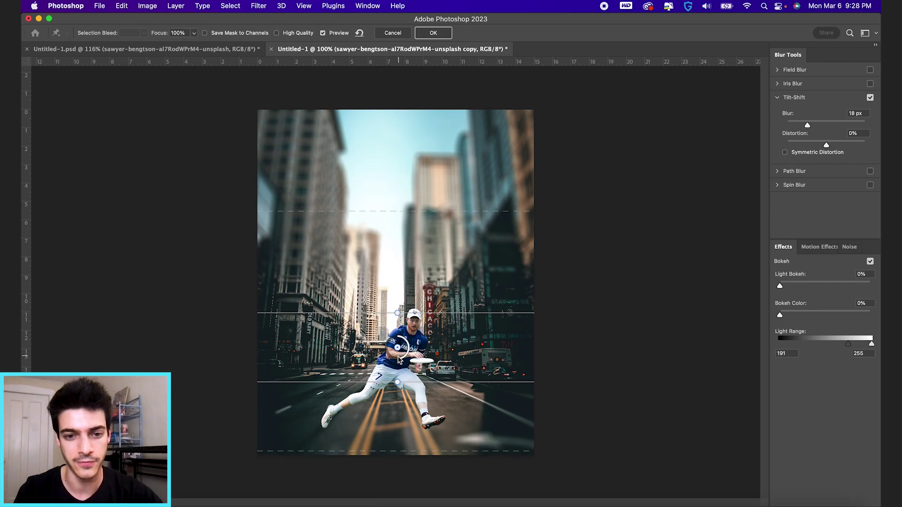
drag(402, 362, 407, 343)
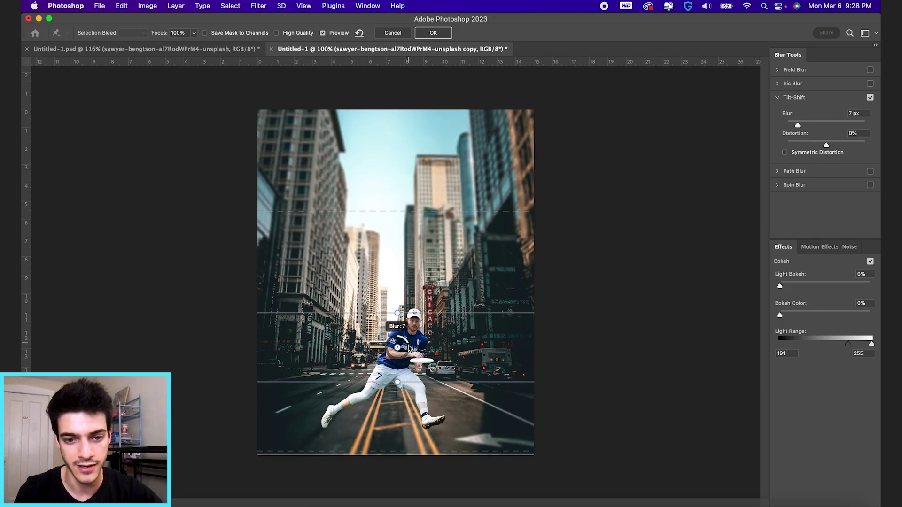
Step: Move the Tilt-Shift focus band down to the road at the athlete's feet, adjust its transition lines, and apply the blur
drag(408, 381, 408, 363)
drag(422, 312, 397, 423)
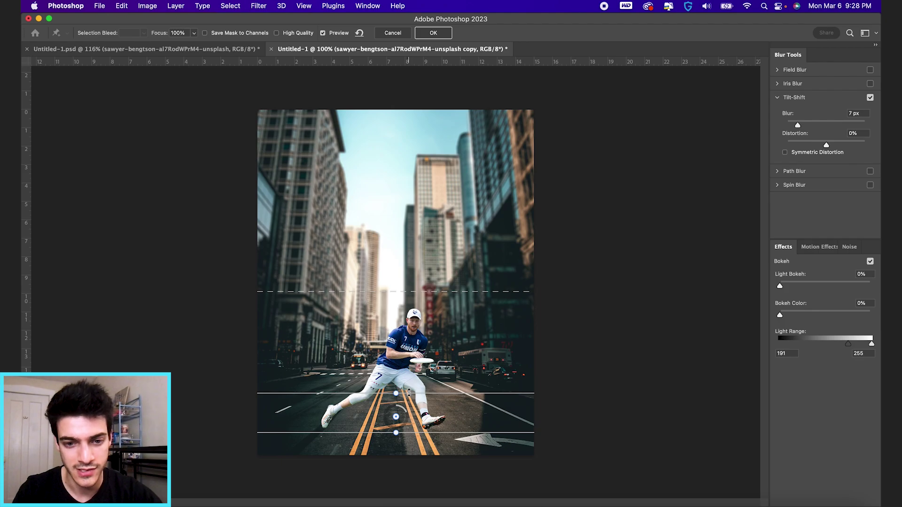
drag(409, 390, 409, 385)
drag(432, 290, 433, 257)
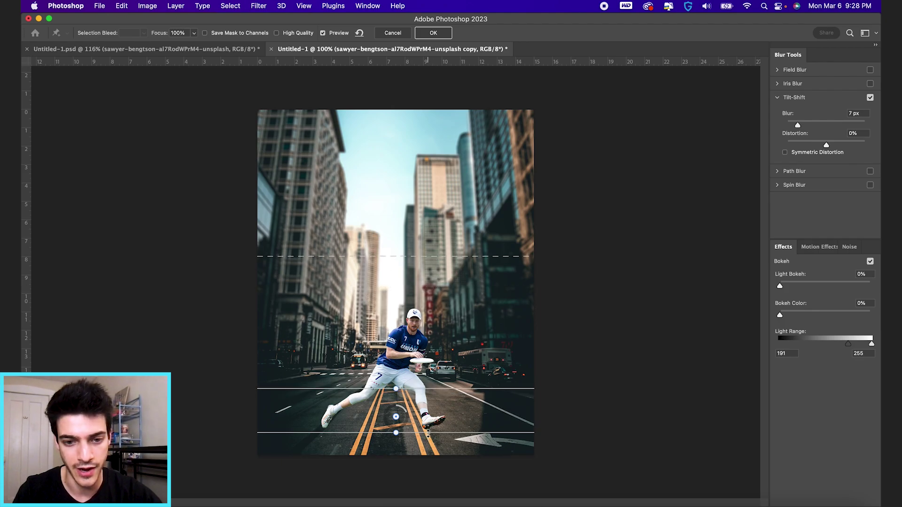
scroll(399, 484, down, 1)
drag(399, 484, 400, 458)
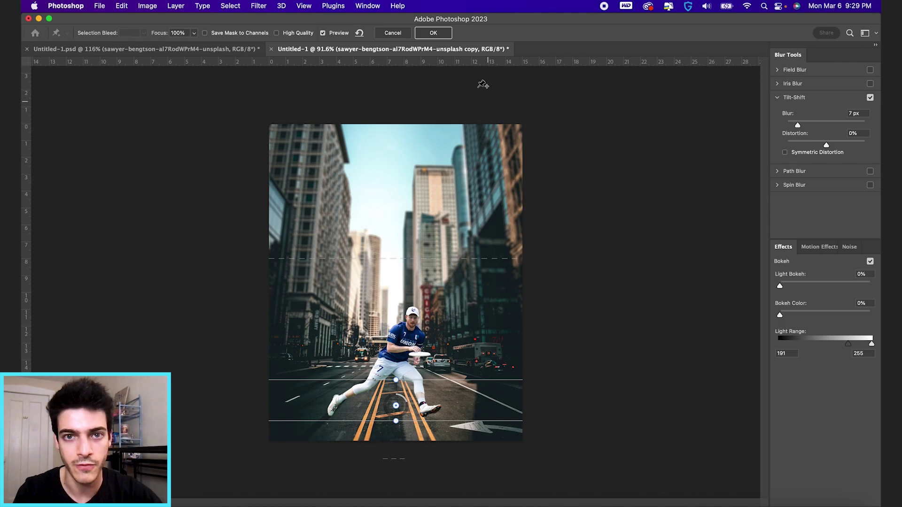
click(433, 33)
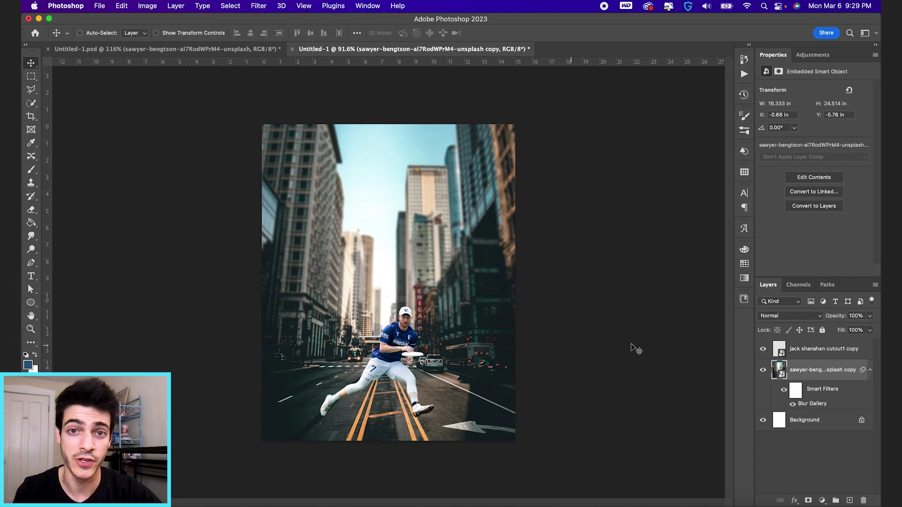
click(784, 390)
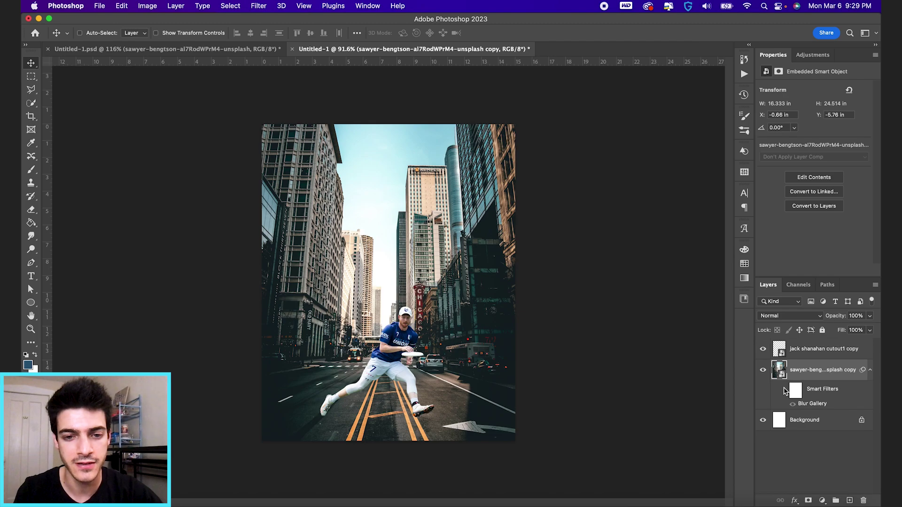
click(784, 390)
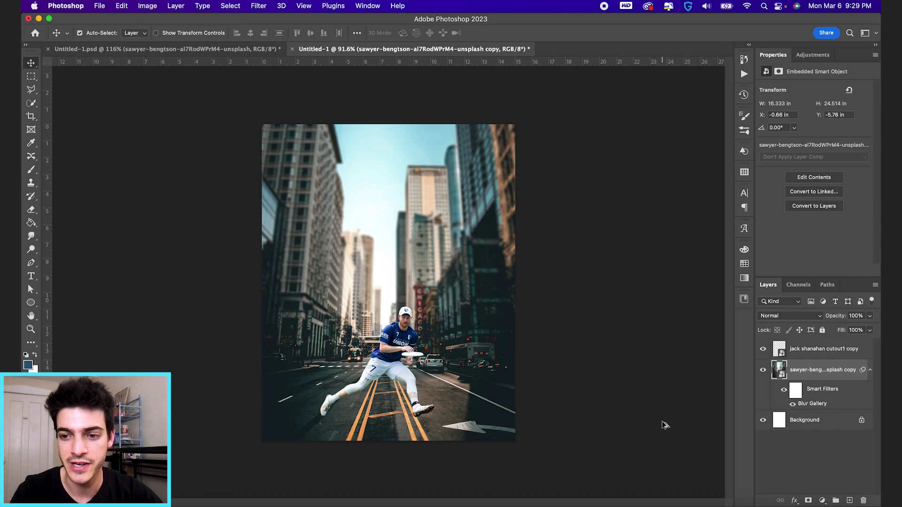
Step: Create a new layer beneath the athlete and fill the athlete's outline on it with the near-black sampled from the dark road
key(super+alt+shift+n)
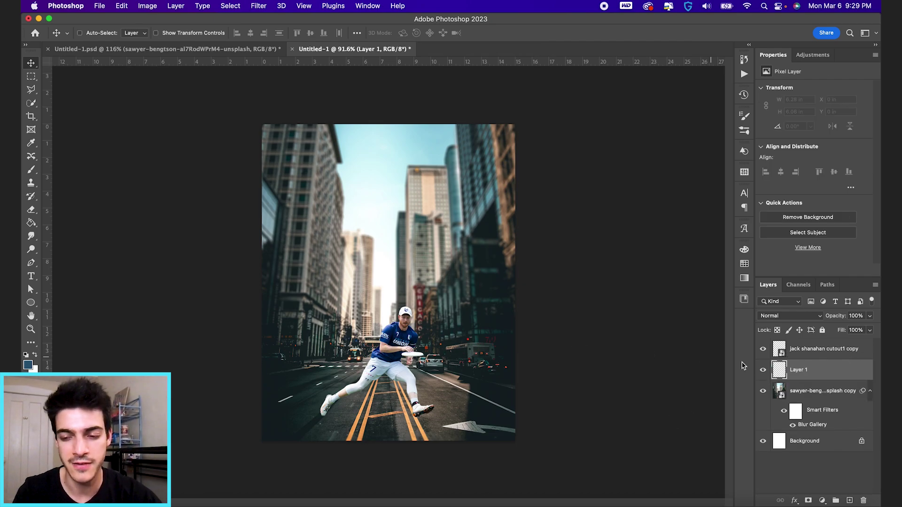
super+click(781, 353)
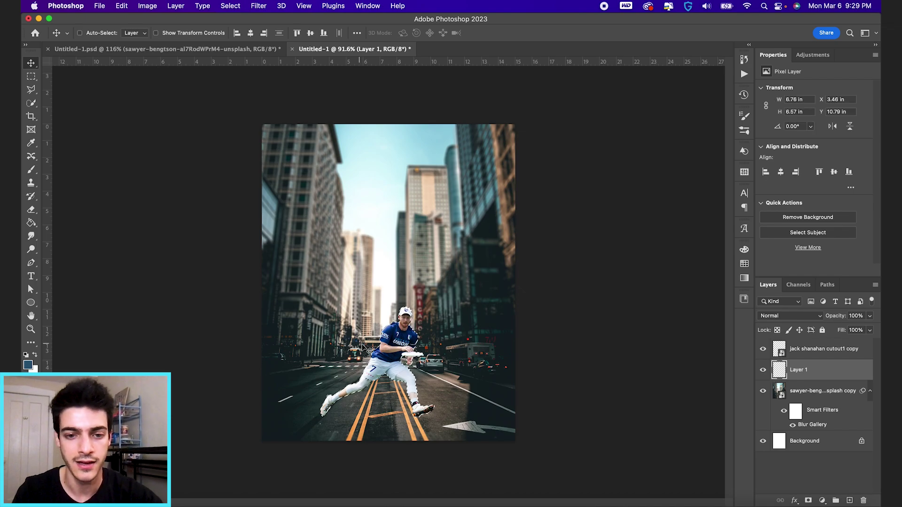
key(g)
key(d)
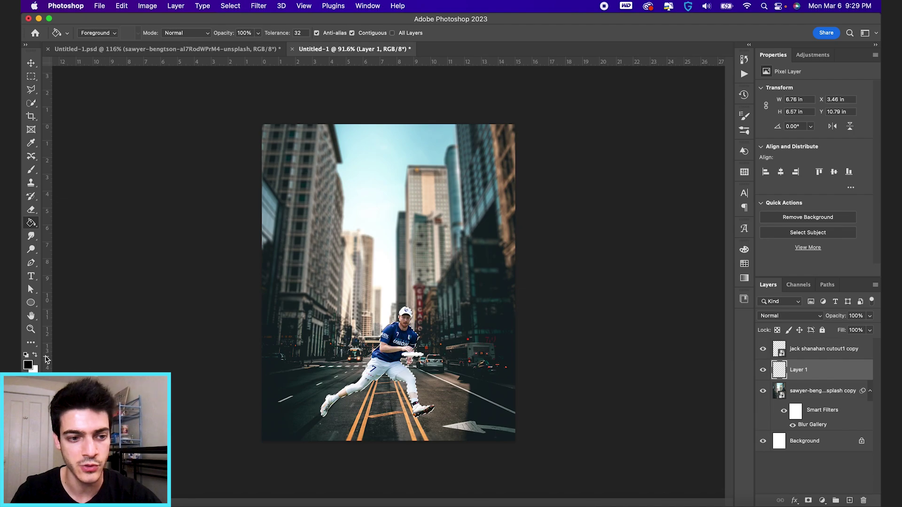
key(b)
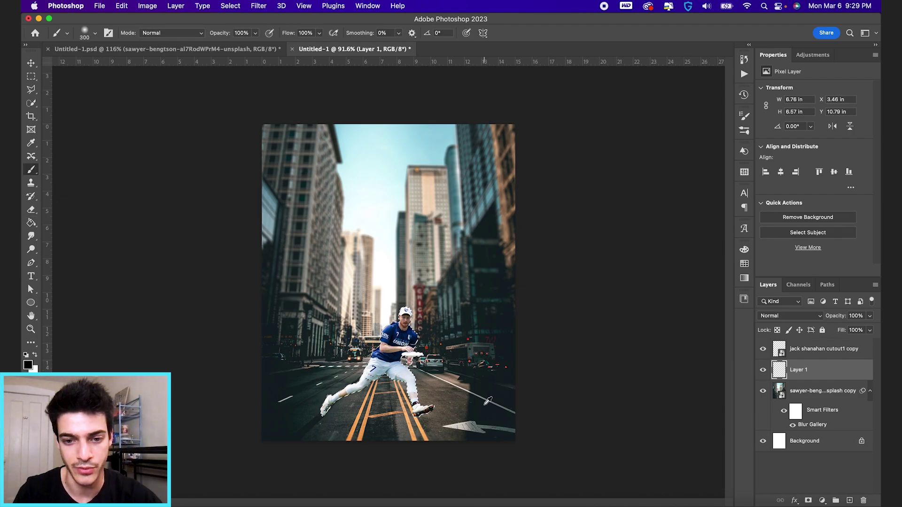
alt+click(488, 401)
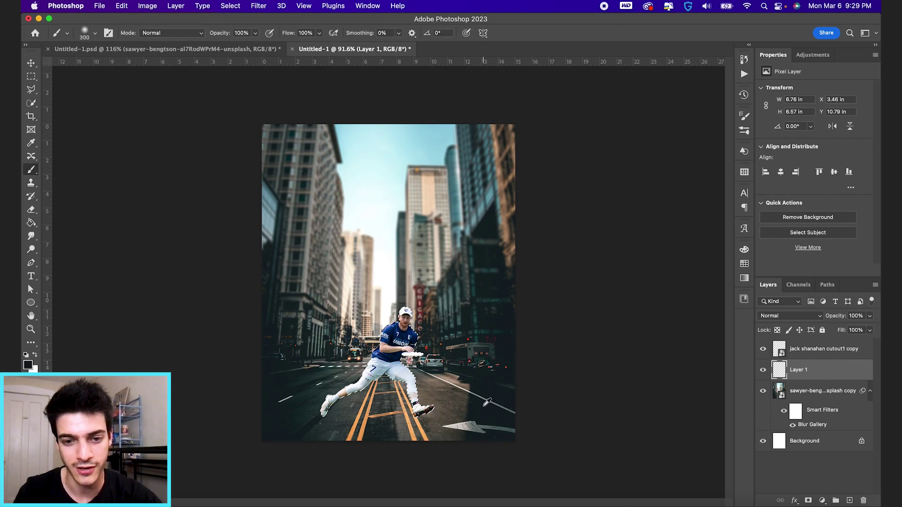
key(g)
click(396, 367)
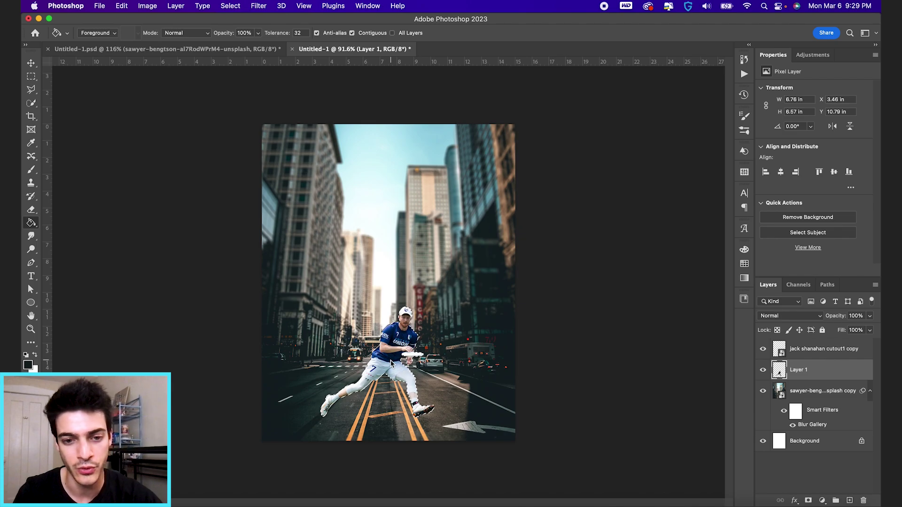
key(super+d)
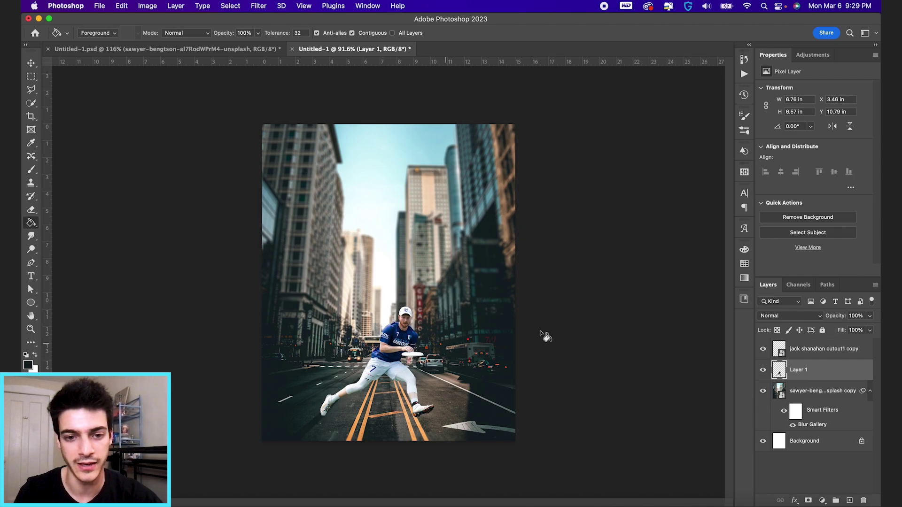
click(763, 349)
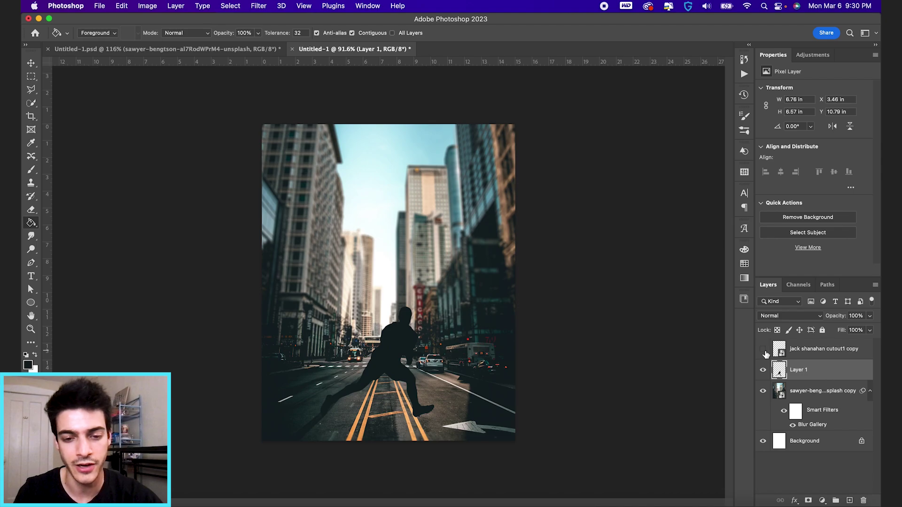
click(764, 349)
Step: Flip the dark silhouette vertically below the athlete's feet at about 59% height and convert its layer for smart filters
key(super+t)
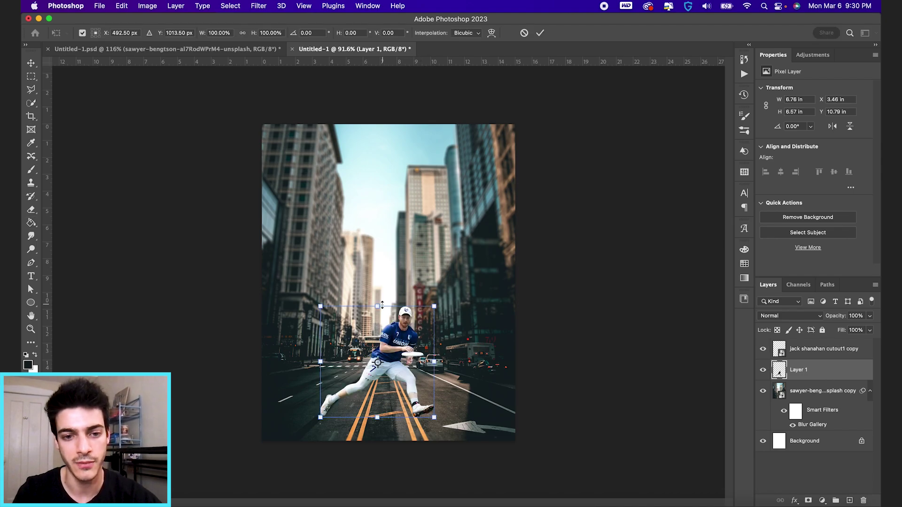
drag(379, 305, 386, 480)
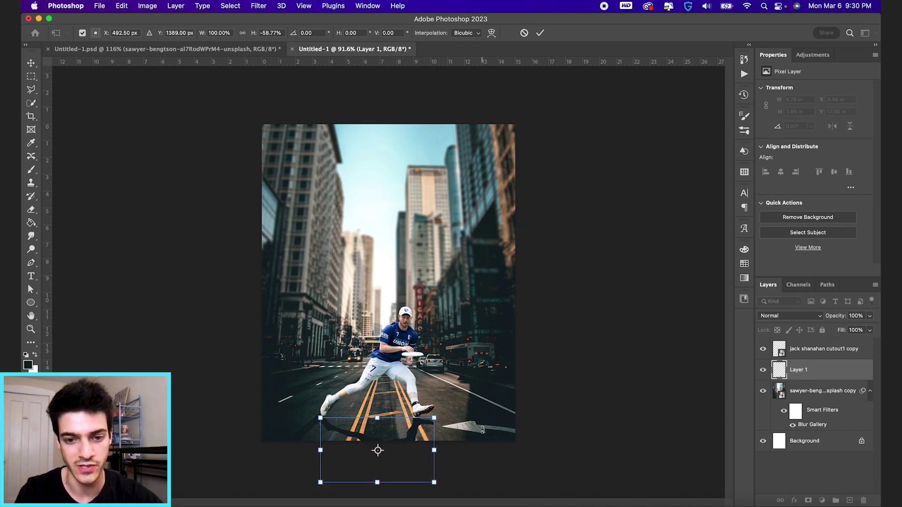
key(Return)
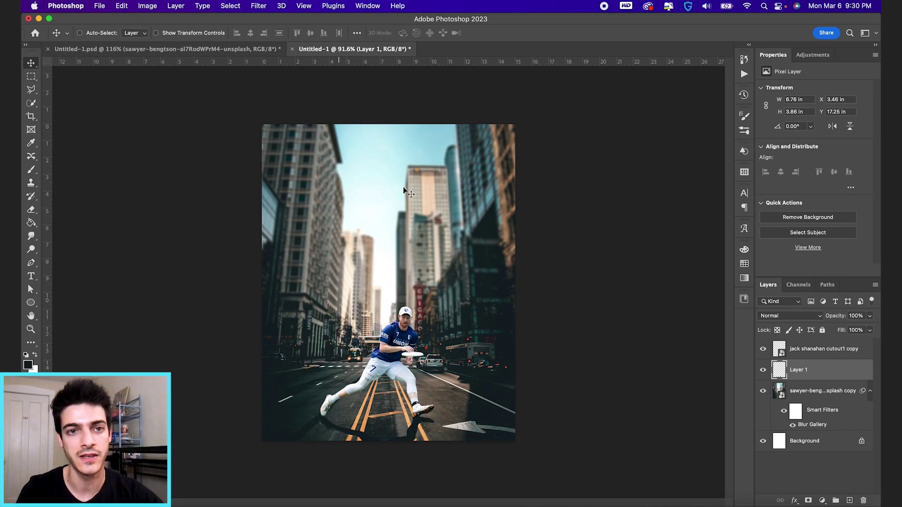
click(259, 6)
click(275, 35)
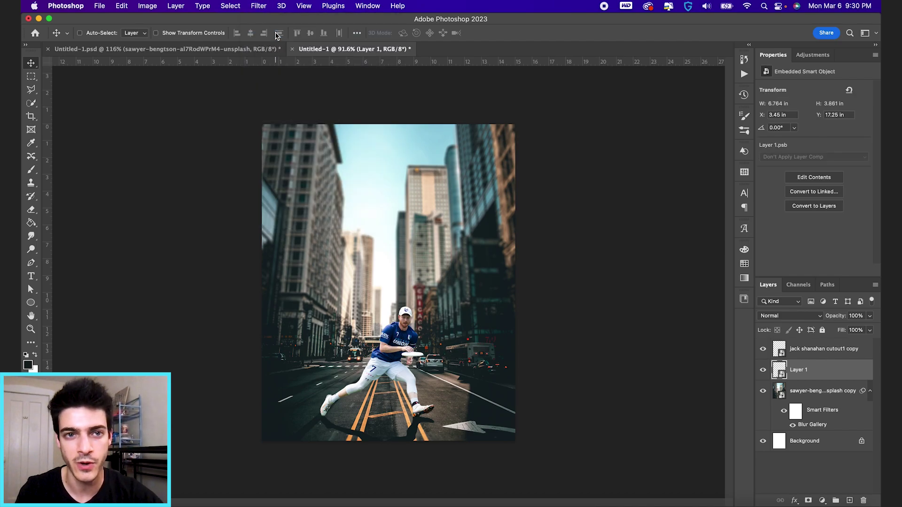
Step: Apply a Gaussian Blur with a 4.3 px radius to the shadow layer and set its blend mode to Soft Light
click(259, 6)
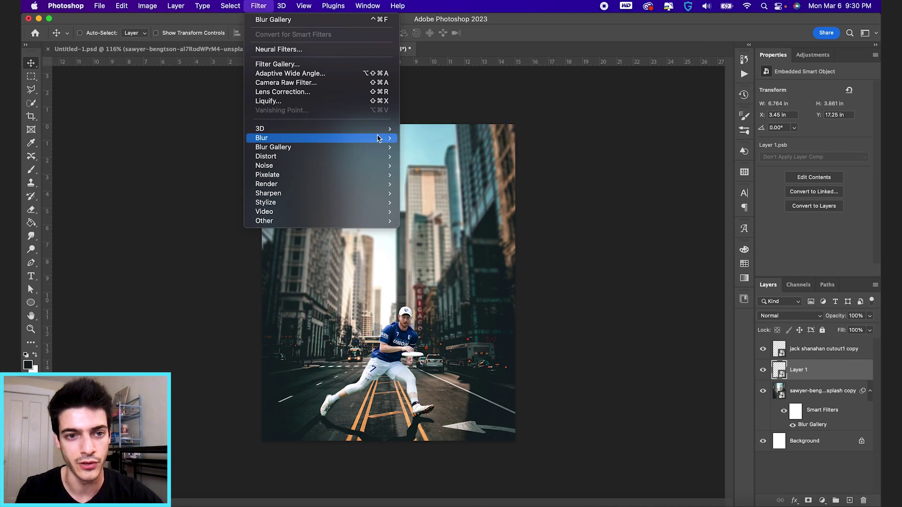
mouse_move(376, 138)
click(429, 173)
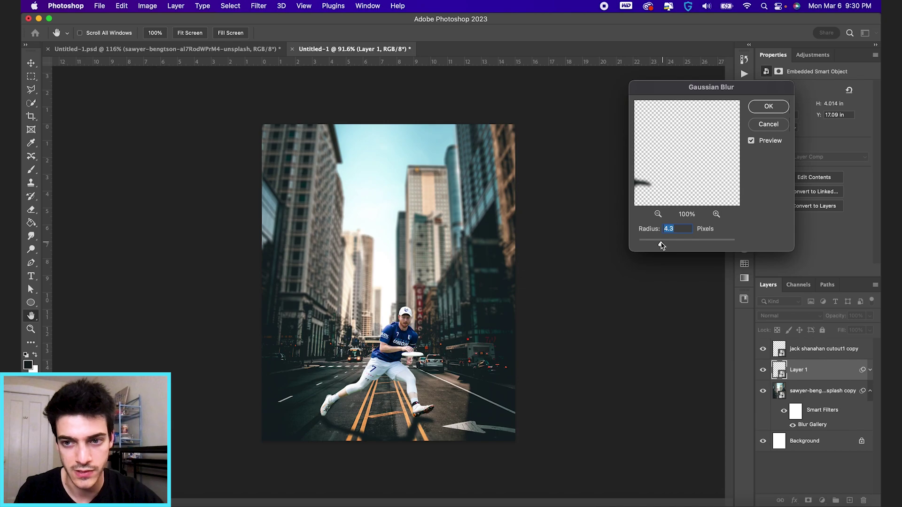
drag(661, 245, 661, 245)
key(Return)
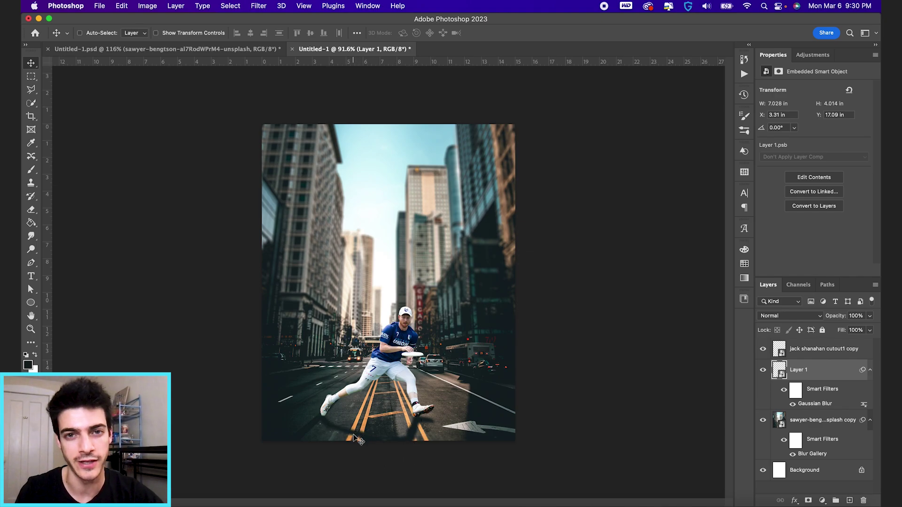
click(808, 319)
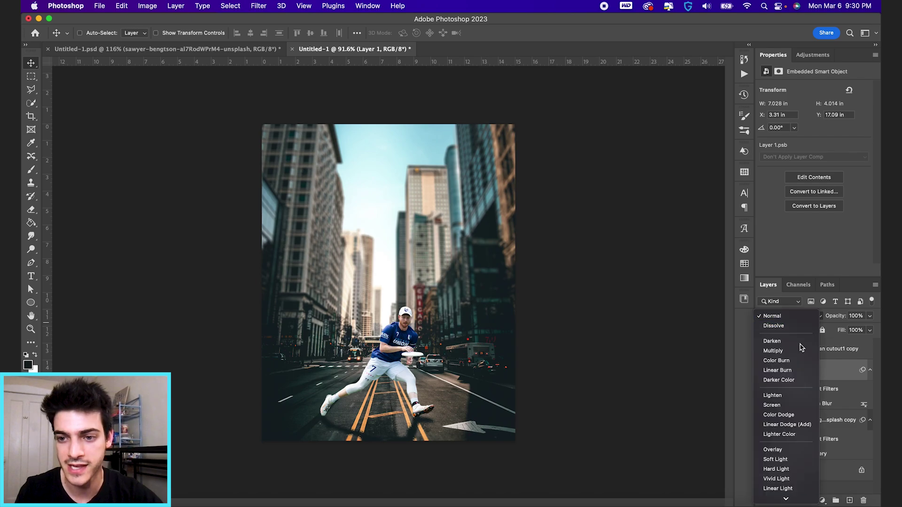
click(783, 461)
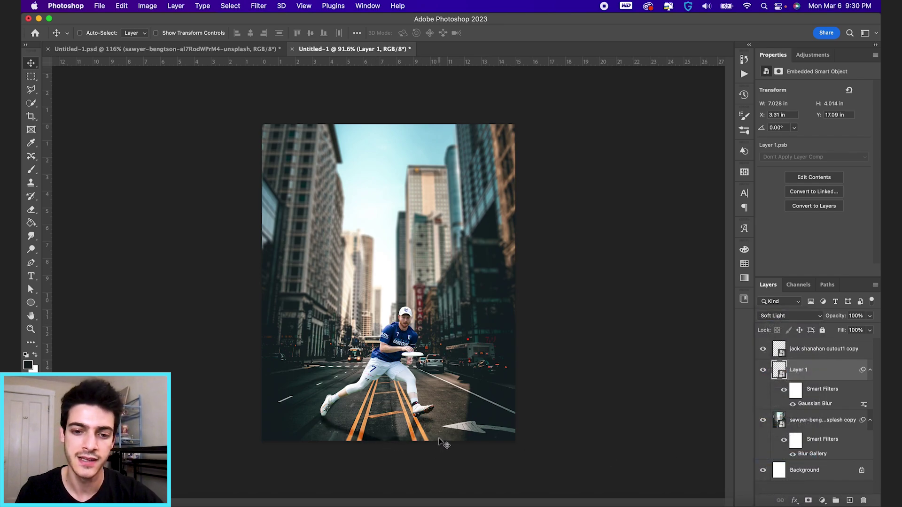
Step: Lower the athlete's shadow layer to 79% opacity and duplicate it
drag(844, 319, 828, 319)
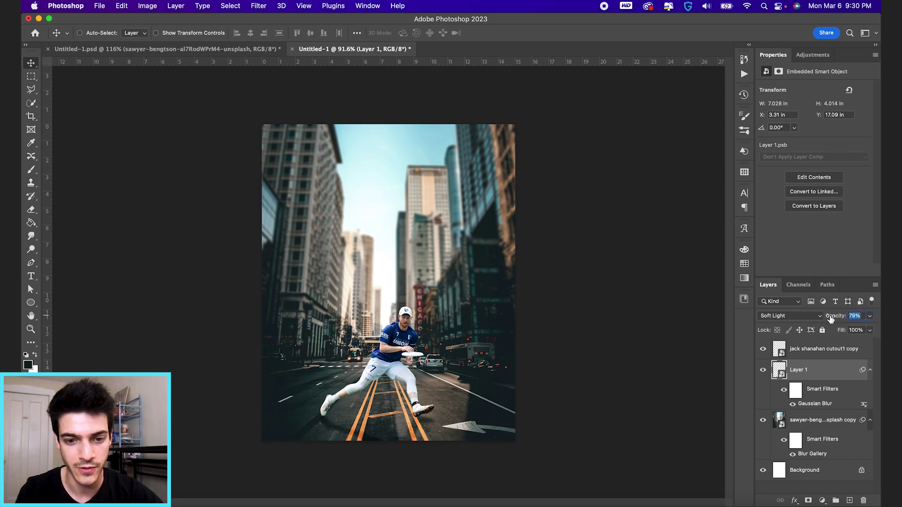
key(super+j)
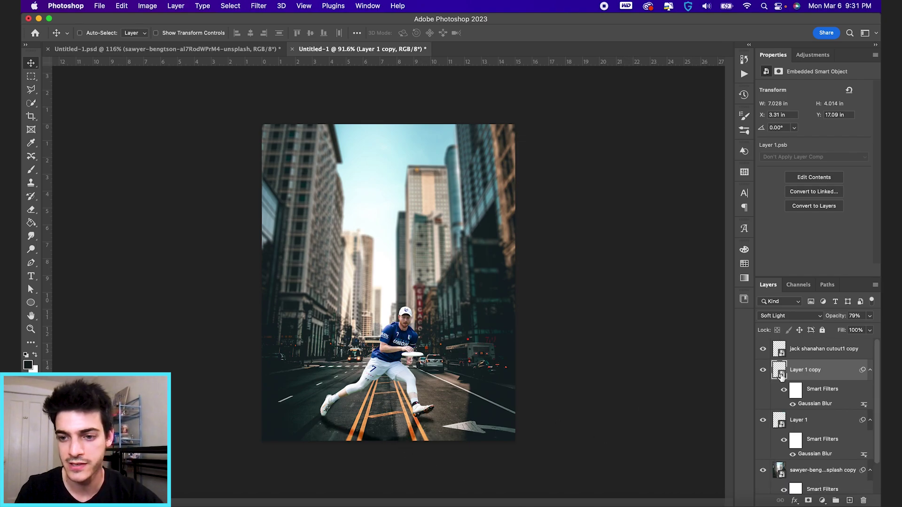
Step: Hide the duplicate shadow with a black mask and reveal it in white only beneath both of the athlete's feet, using a 150 px brush
alt+click(808, 502)
key(b)
key(bracketleft)
key(bracketleft)
key(bracketleft)
key(bracketleft)
key(x)
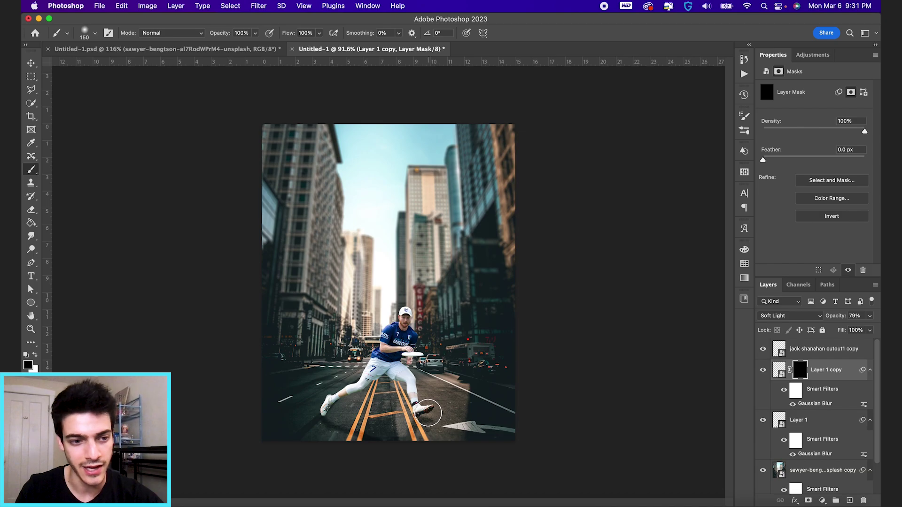
click(417, 417)
click(324, 417)
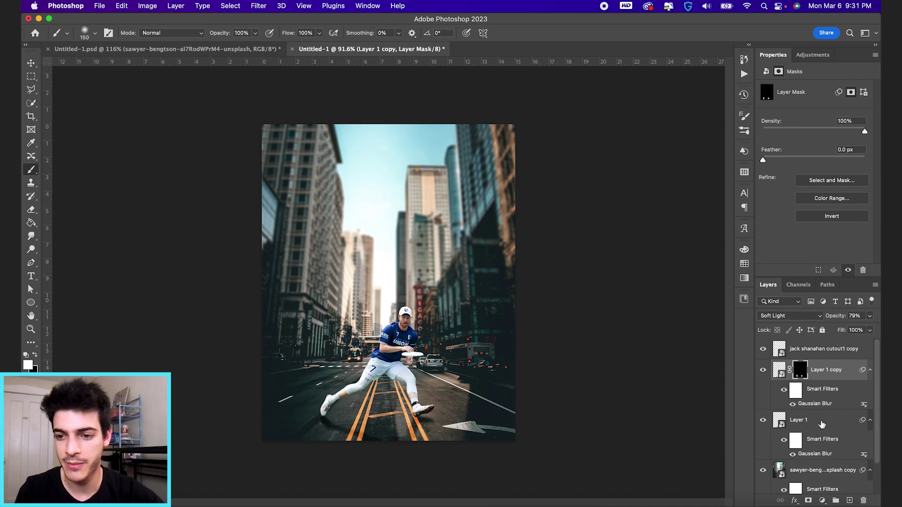
Step: Group the two shadow layers and name the group Shadow
click(822, 424)
shift+click(819, 375)
key(super+g)
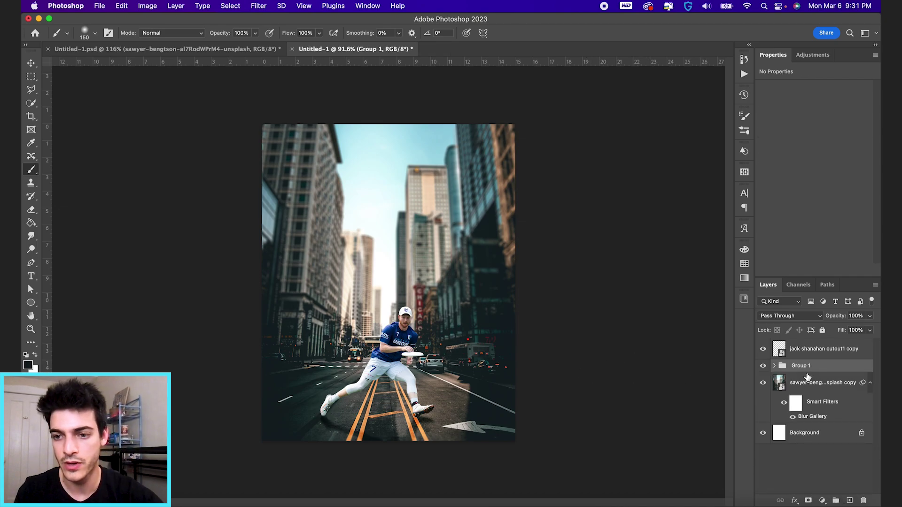
text(Shad)
text(ow)
key(Return)
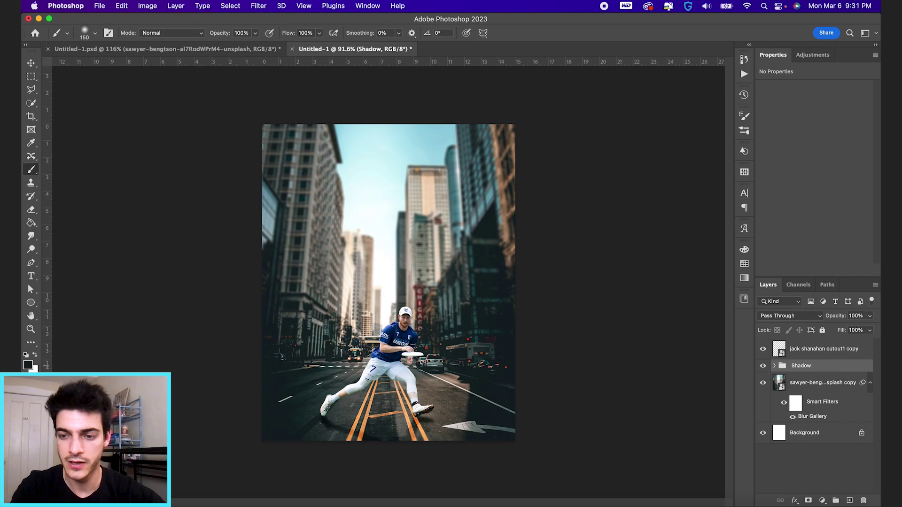
Step: Group the athlete layer with the Shadow group and name the new group Cutout
shift+click(811, 351)
click(835, 501)
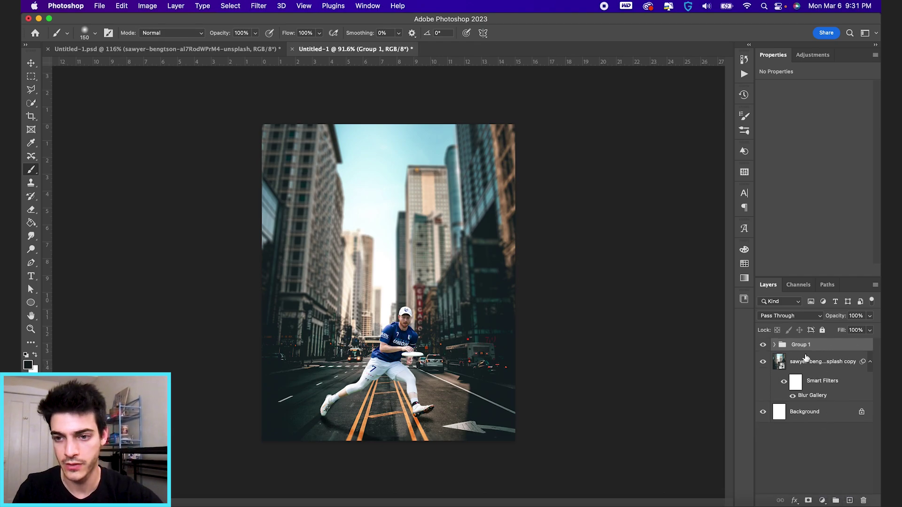
text(Cutout)
key(Return)
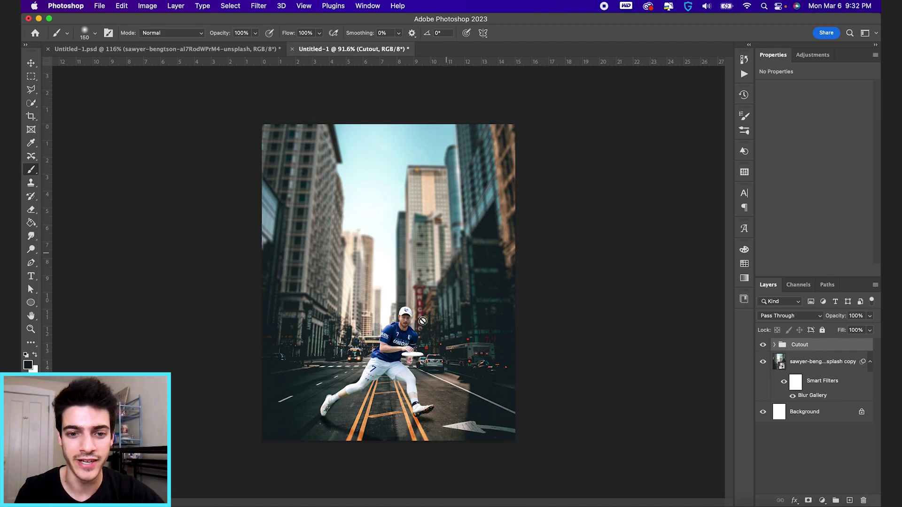
Step: Add an Inner Shadow effect with the Overlay blend mode to the athlete layer inside the Cutout group
click(774, 346)
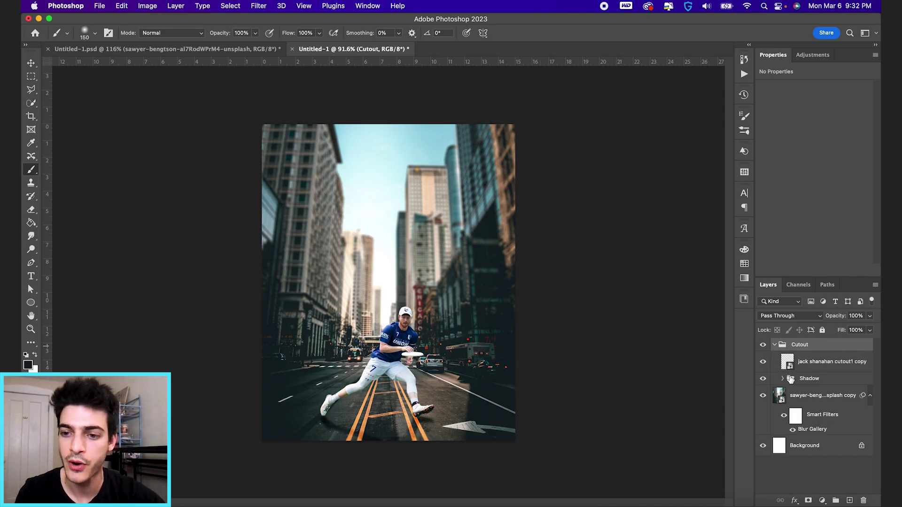
click(789, 367)
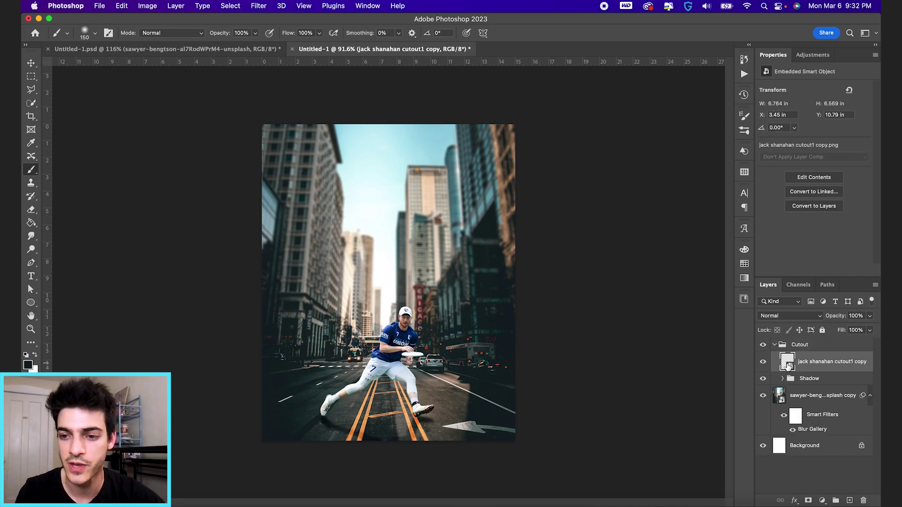
click(795, 500)
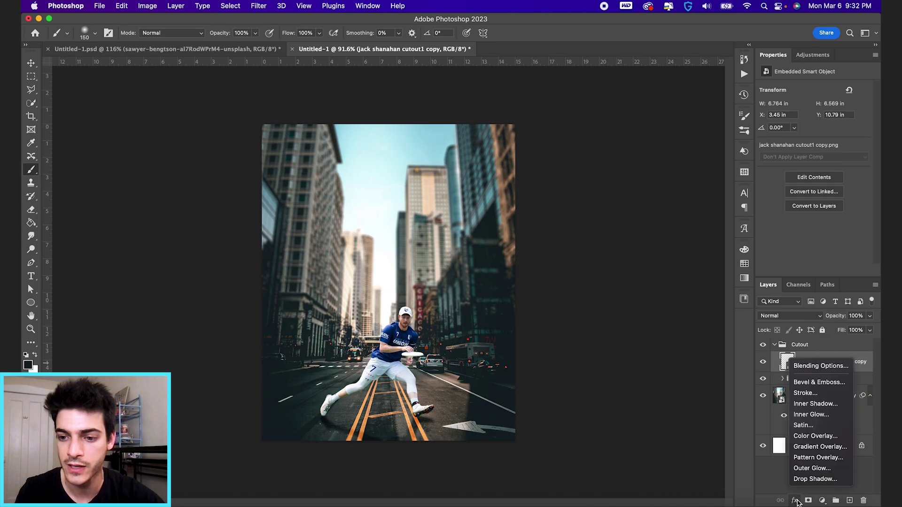
click(815, 404)
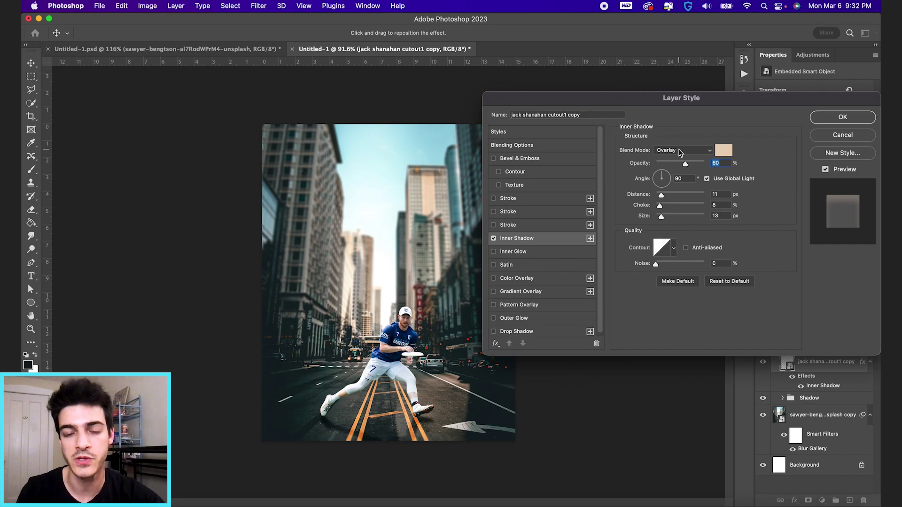
click(680, 151)
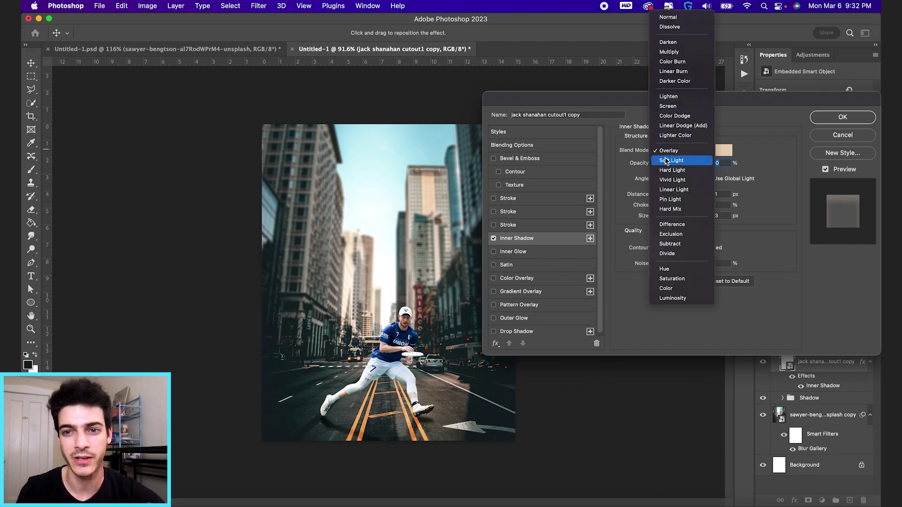
click(666, 152)
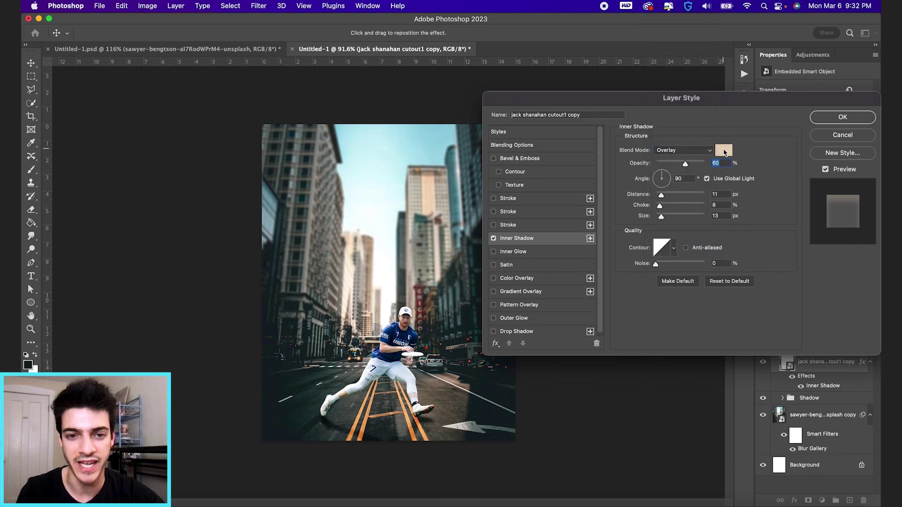
Step: Set the inner shadow color to the light peach #ebd1b7 sampled from the sunlit building
click(724, 150)
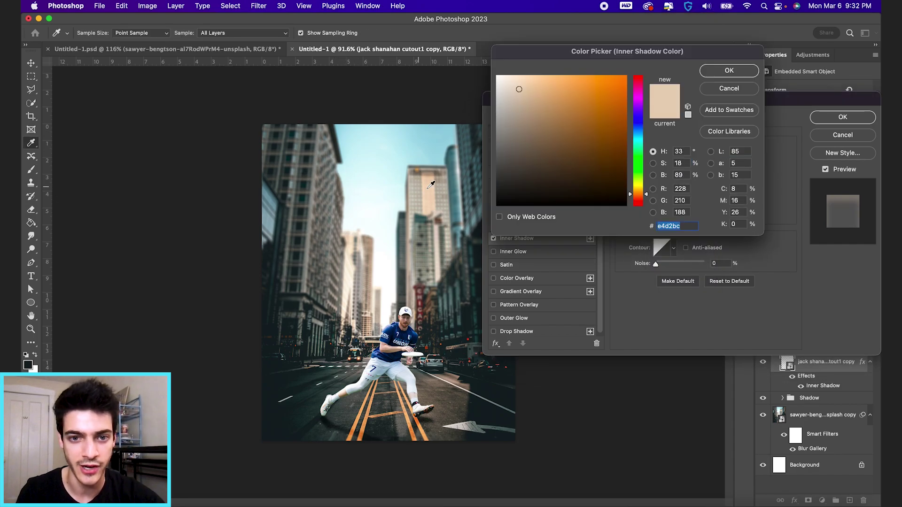
click(429, 187)
click(425, 181)
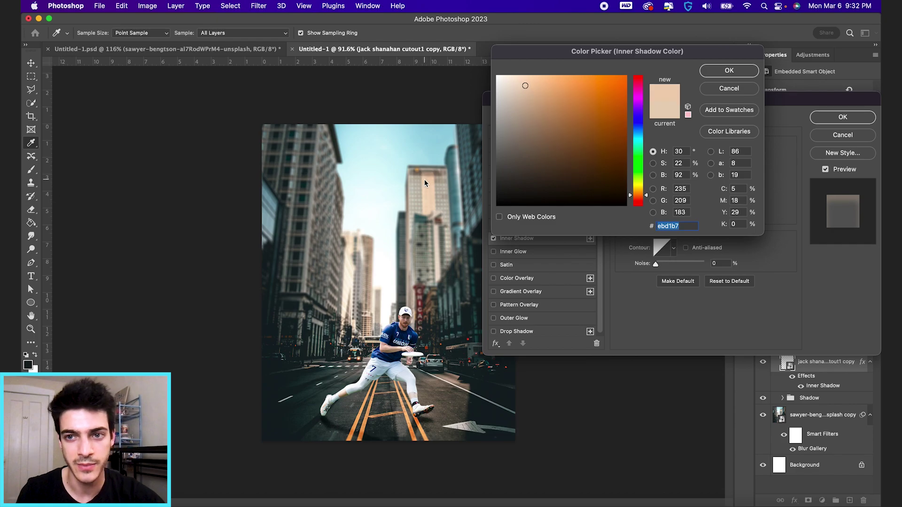
click(729, 70)
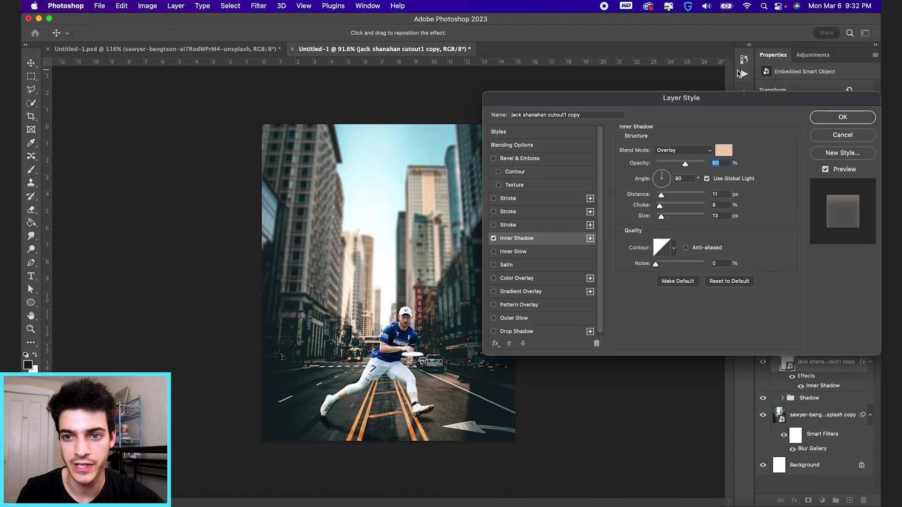
Step: Compare inner shadow opacities up to 100%, settle on 60% with a size of 29 px, and apply the layer style
drag(686, 166, 747, 170)
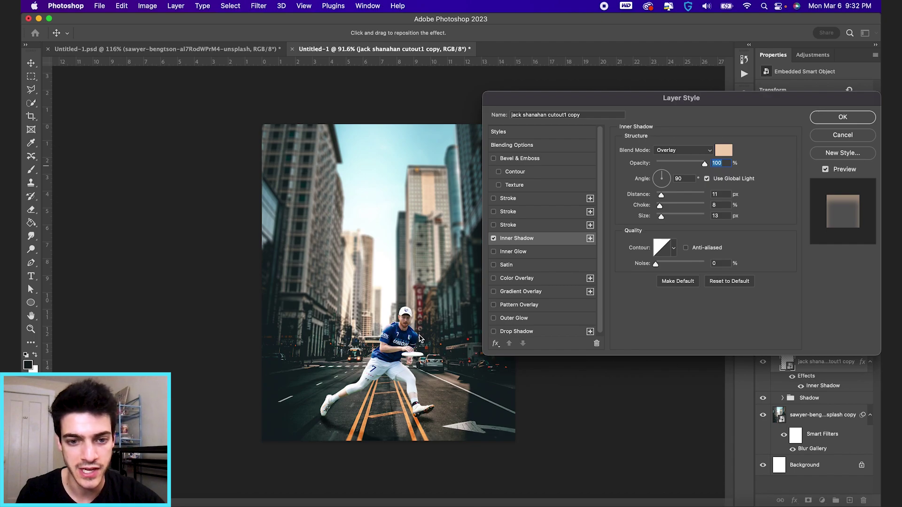
mouse_move(702, 163)
mouse_down()
mouse_move(674, 164)
mouse_move(708, 164)
mouse_up()
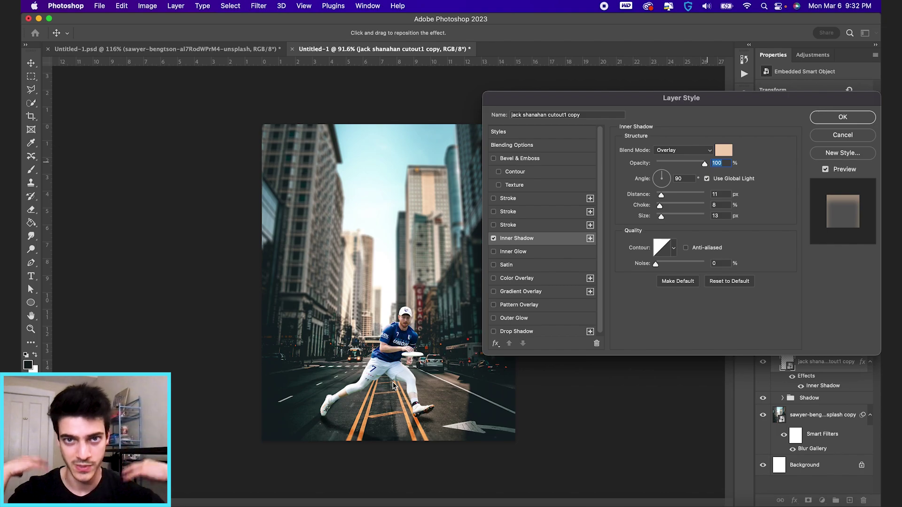
drag(704, 166, 686, 166)
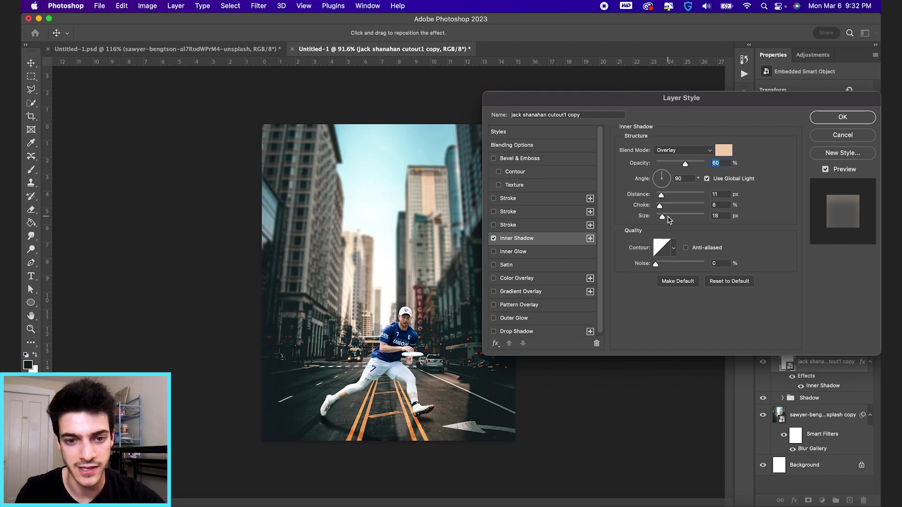
mouse_move(669, 220)
mouse_down()
mouse_move(680, 220)
mouse_move(659, 221)
mouse_move(693, 222)
mouse_move(666, 223)
mouse_up()
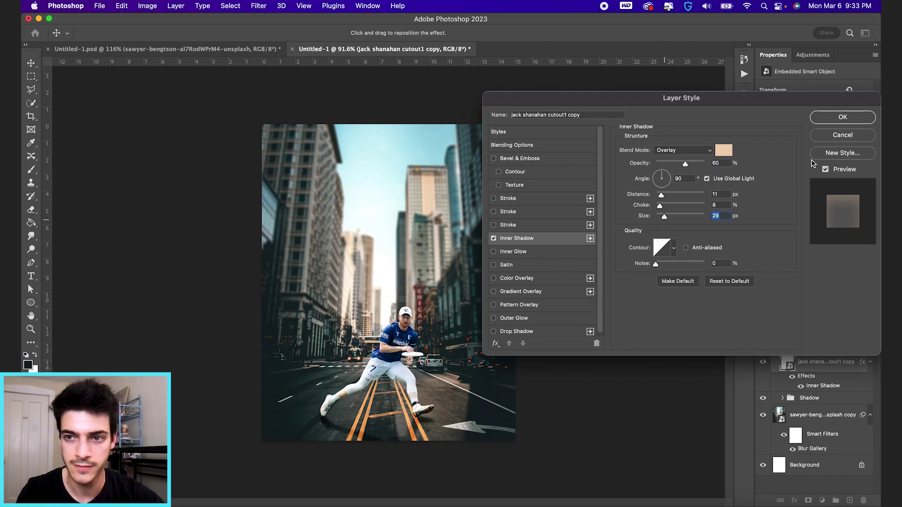
click(833, 118)
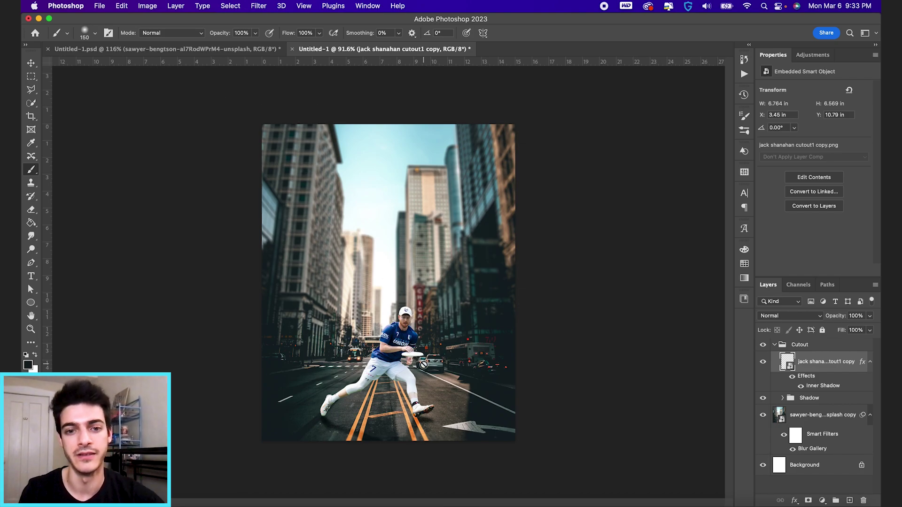
Step: Duplicate the street photo layer, remove the copy's Blur Gallery filter, and place it above the athlete in the Cutout group
click(779, 417)
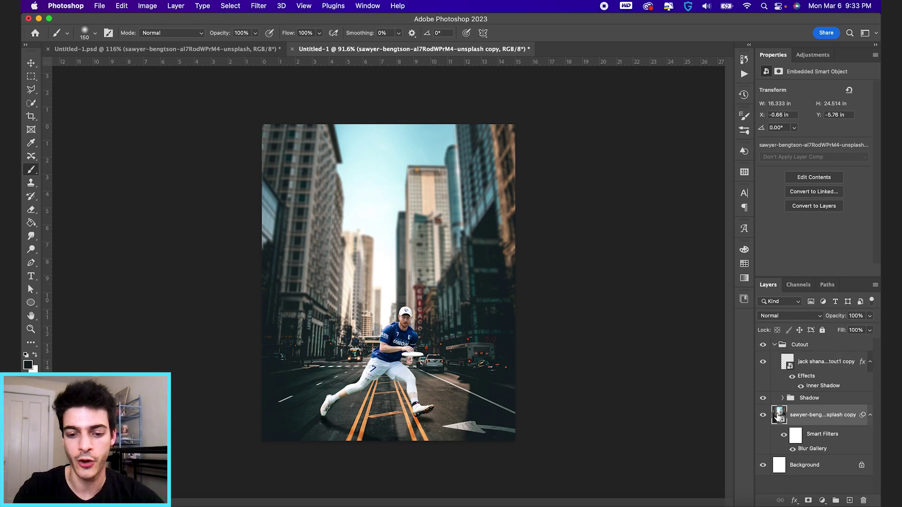
key(super+j)
drag(779, 416, 864, 500)
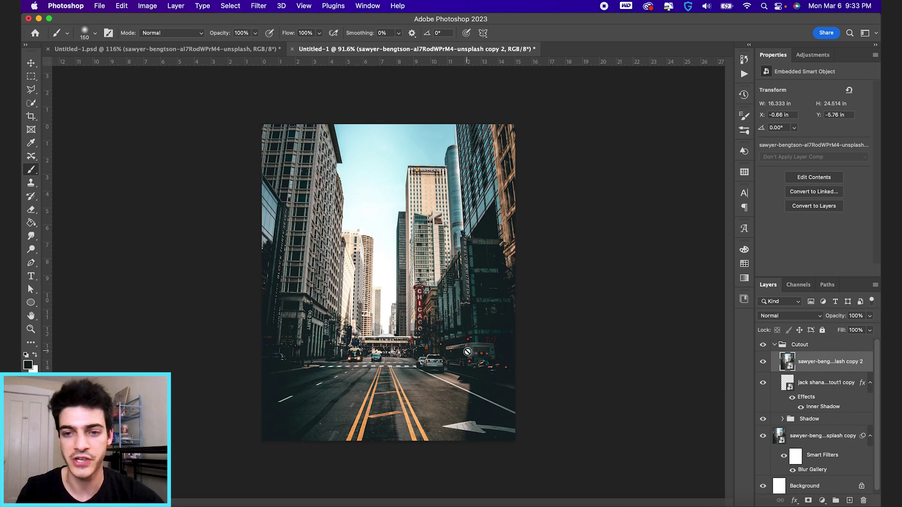
Step: Apply a Gaussian Blur with a 76.6 px radius to the street photo copy
click(258, 6)
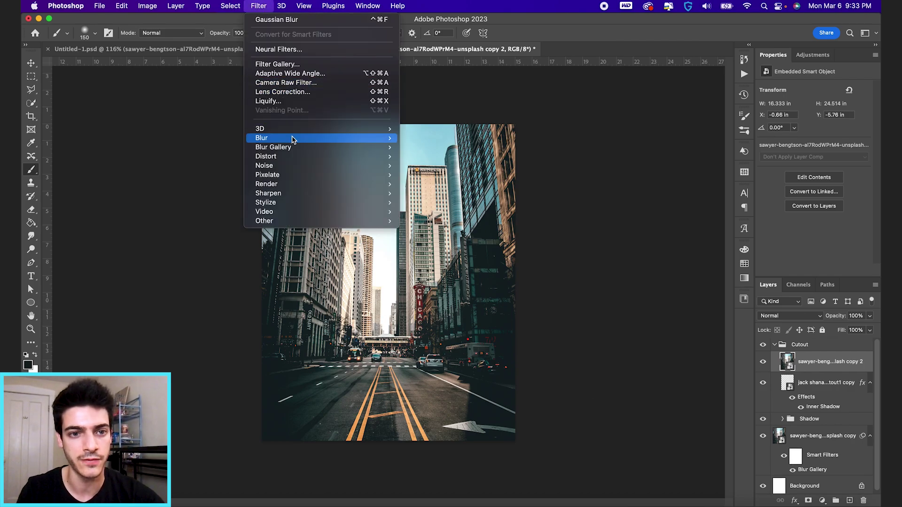
mouse_move(294, 137)
click(426, 175)
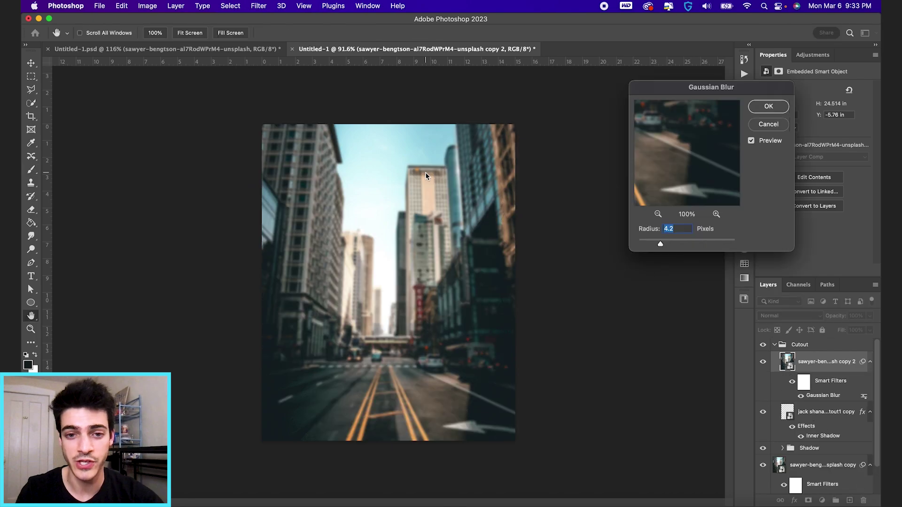
drag(661, 244, 698, 245)
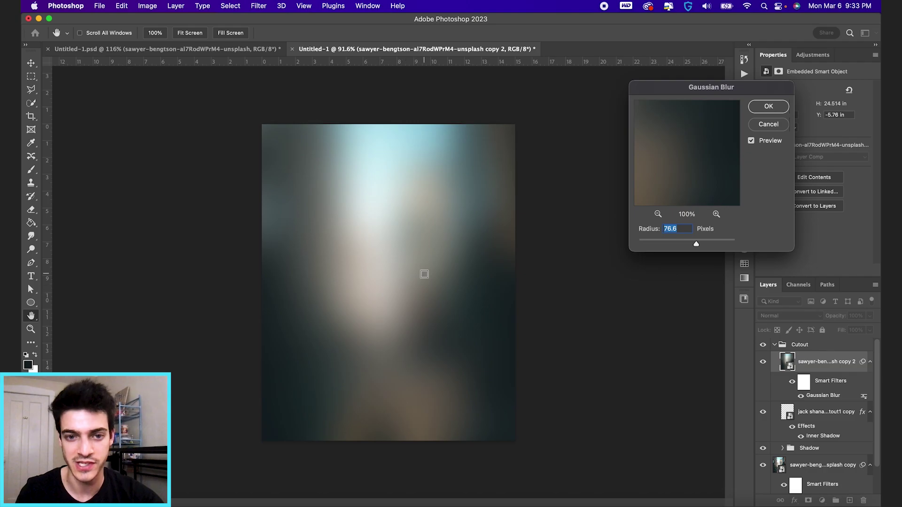
click(767, 107)
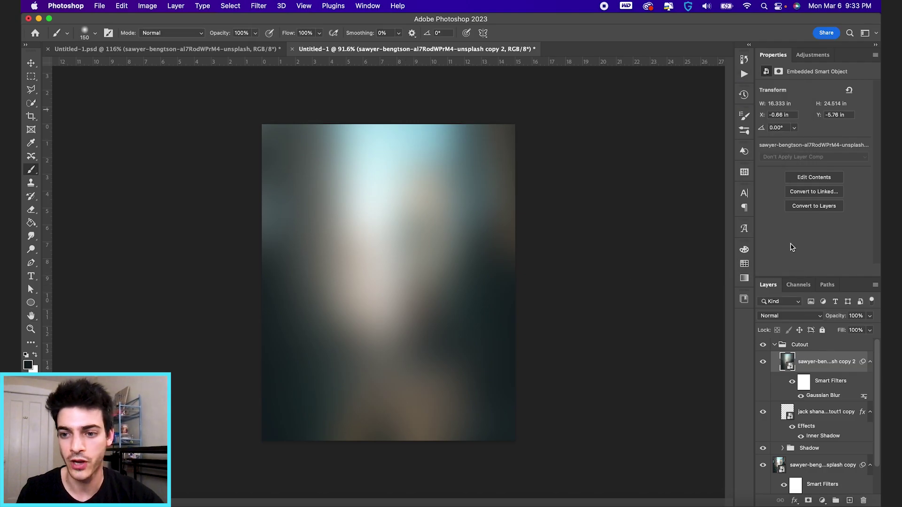
Step: Clip the blurred street copy to the athlete layer and blend it in Color mode at 45% opacity
alt+click(789, 398)
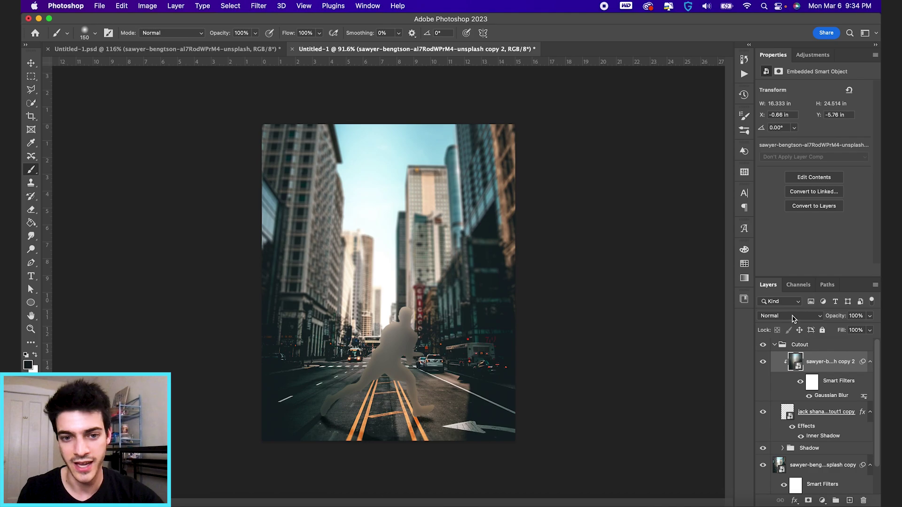
click(792, 319)
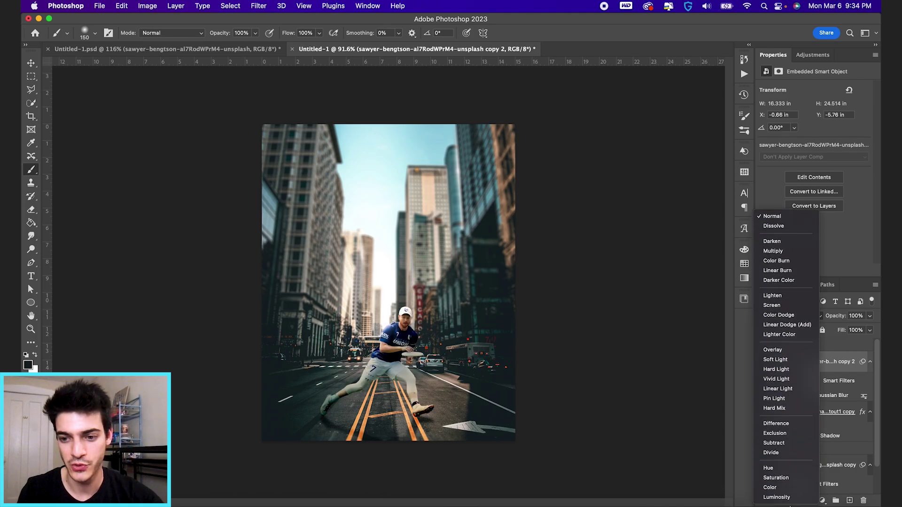
click(789, 490)
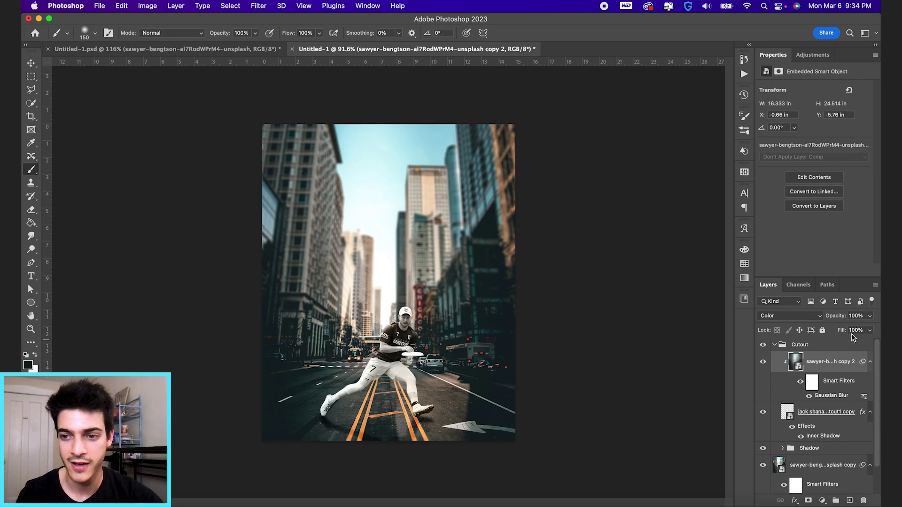
mouse_move(839, 317)
mouse_down()
mouse_move(817, 317)
mouse_move(834, 318)
mouse_up()
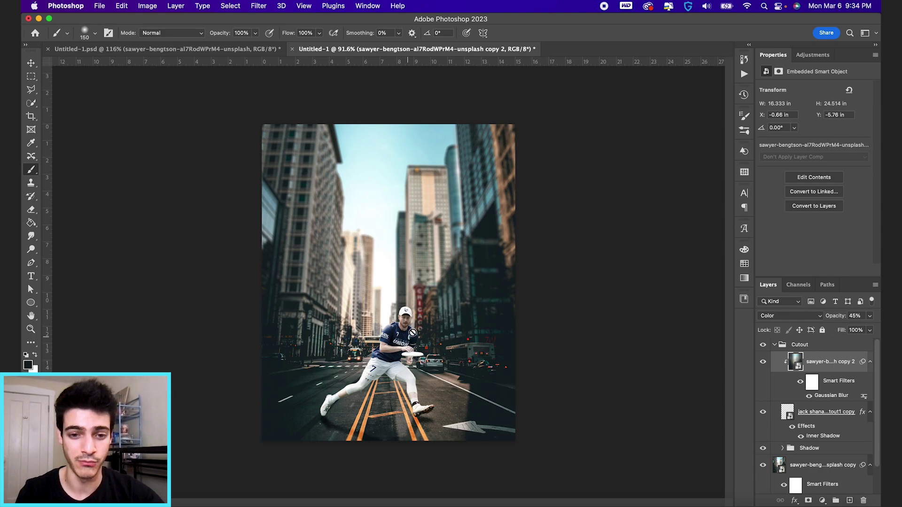
Step: Collapse the Cutout group and add a new layer above it filled entirely with black
click(774, 345)
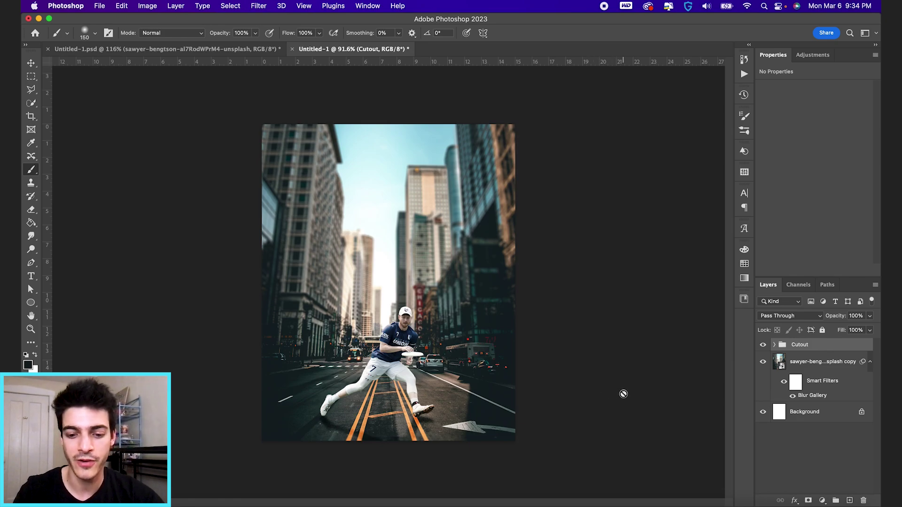
key(alt+shift+super+n)
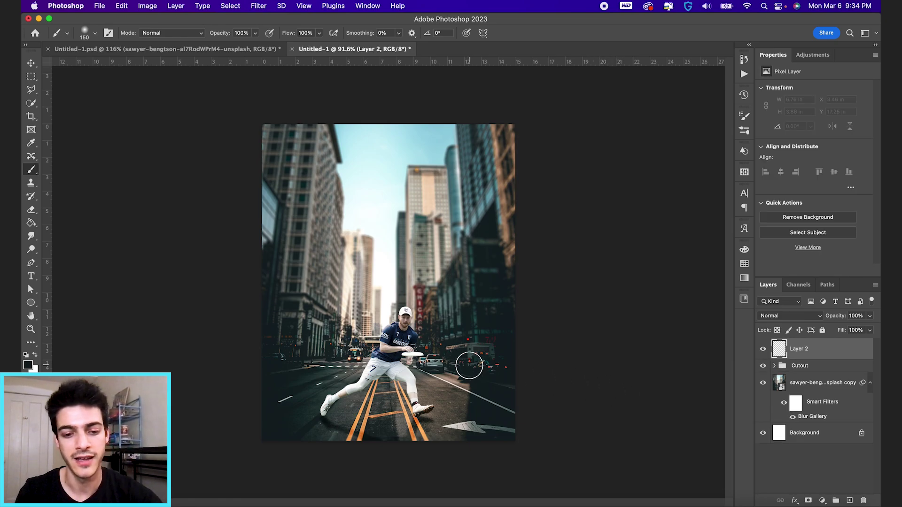
key(g)
click(440, 371)
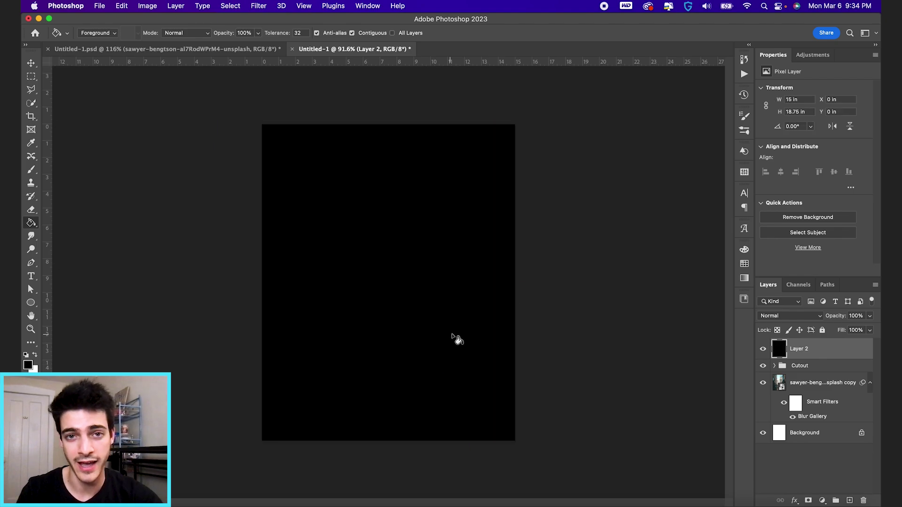
Step: Set the black layer's blend mode to Color to preview the composite in grayscale
click(791, 319)
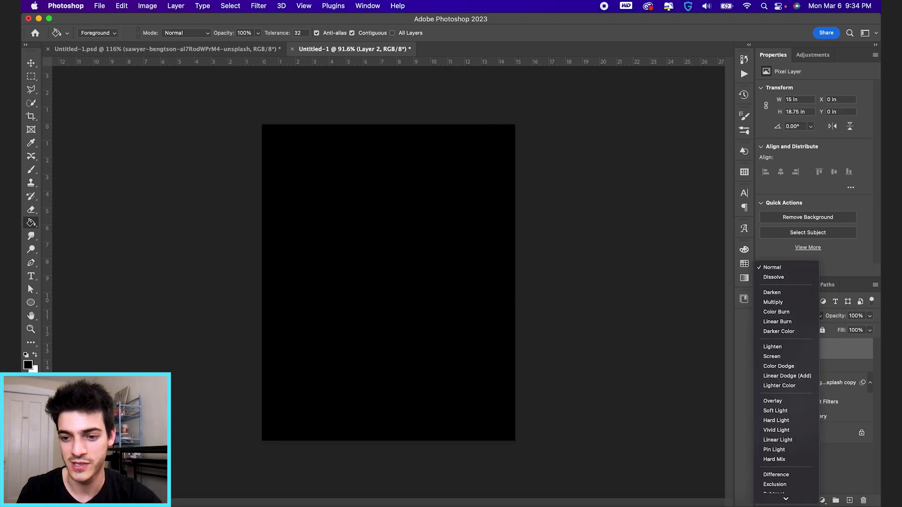
click(777, 488)
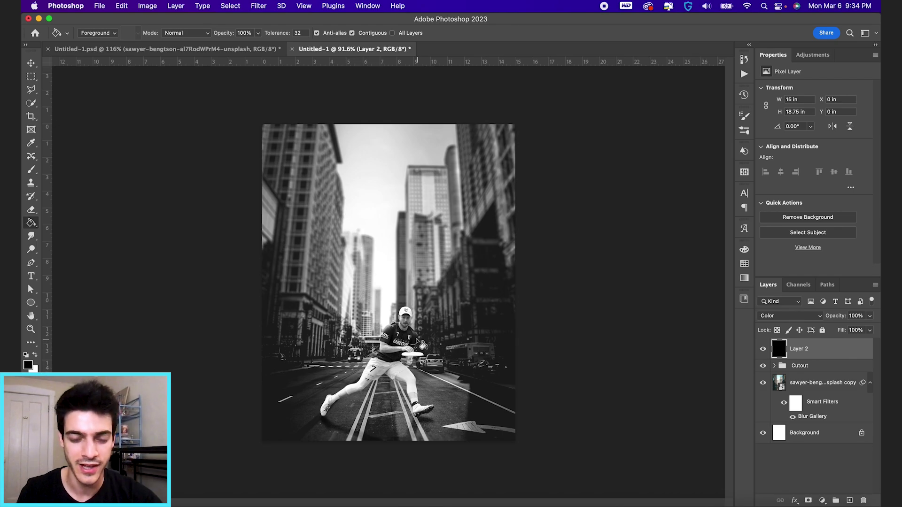
Step: Expand the Cutout group and add a Curves adjustment clipped to the athlete cutout layer
click(775, 367)
click(806, 421)
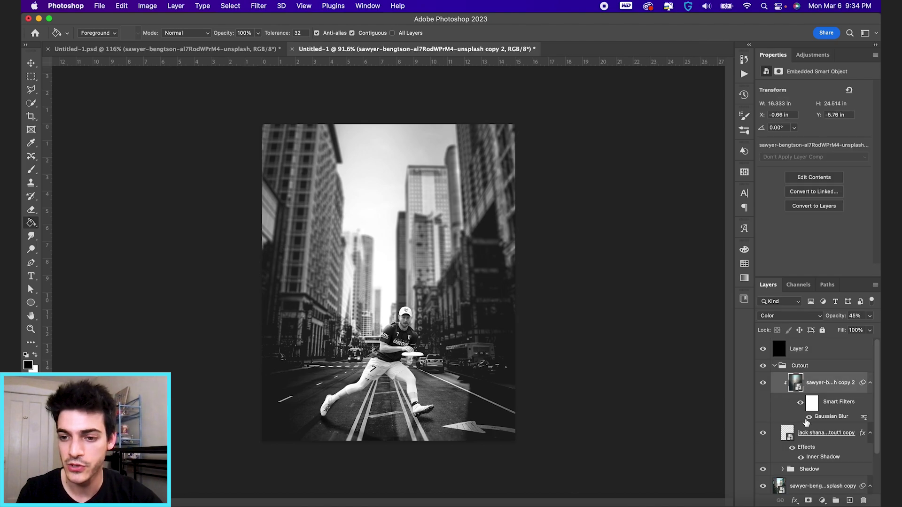
click(786, 436)
click(822, 500)
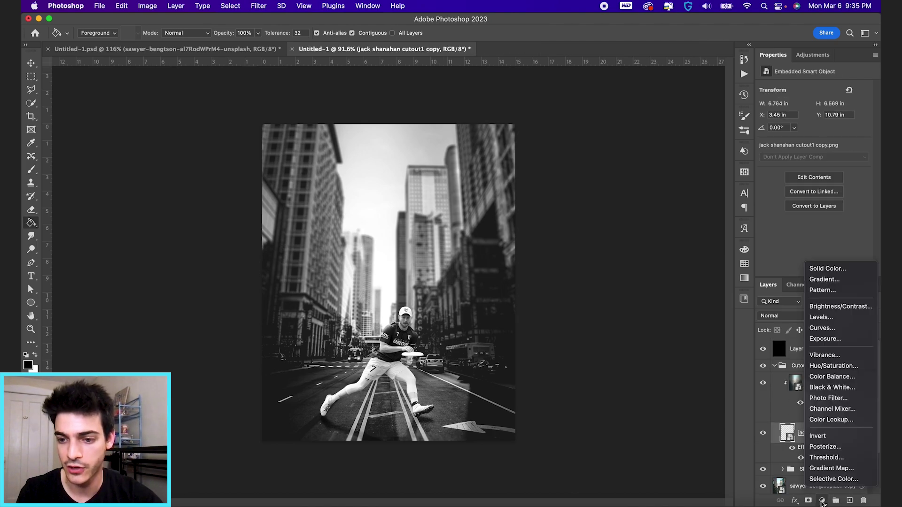
click(848, 329)
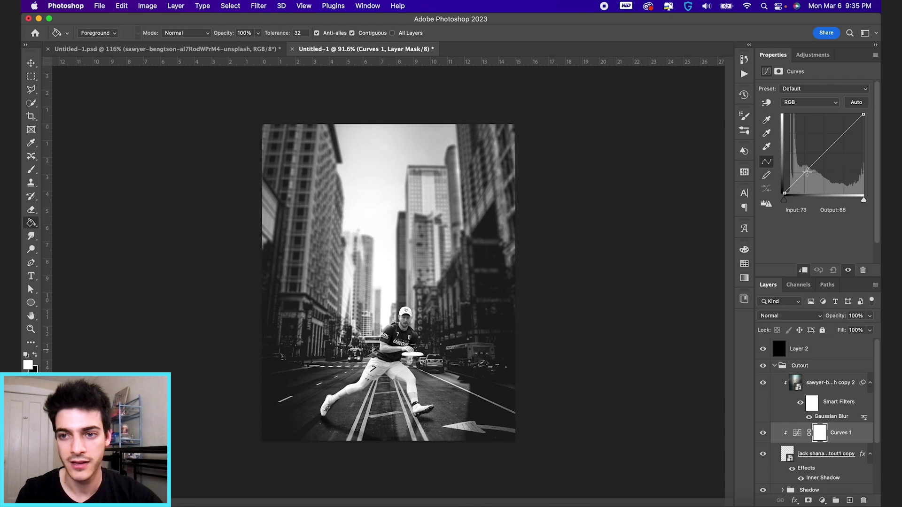
Step: Shape the athlete's curve with black output 25, midtones 149 to 129 and highlights 221 to 194, then compare in color with the black layer hidden
drag(827, 149, 784, 186)
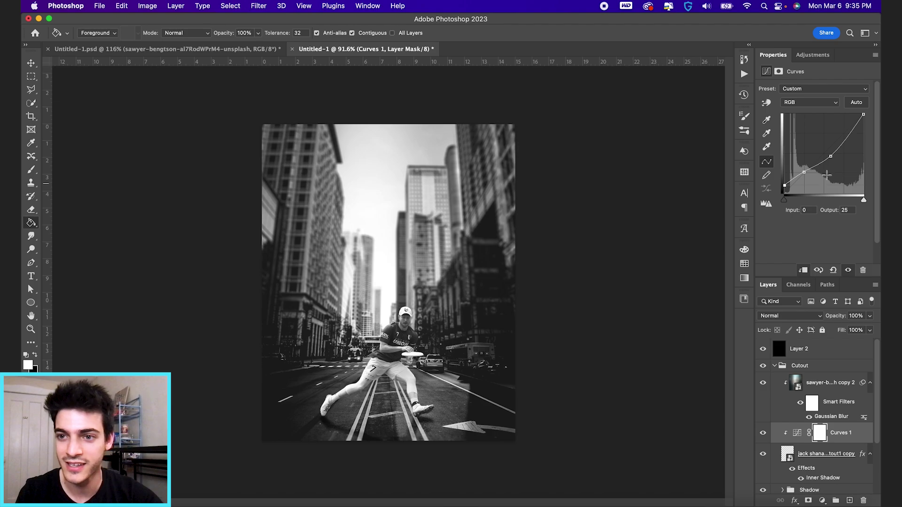
drag(851, 132, 854, 134)
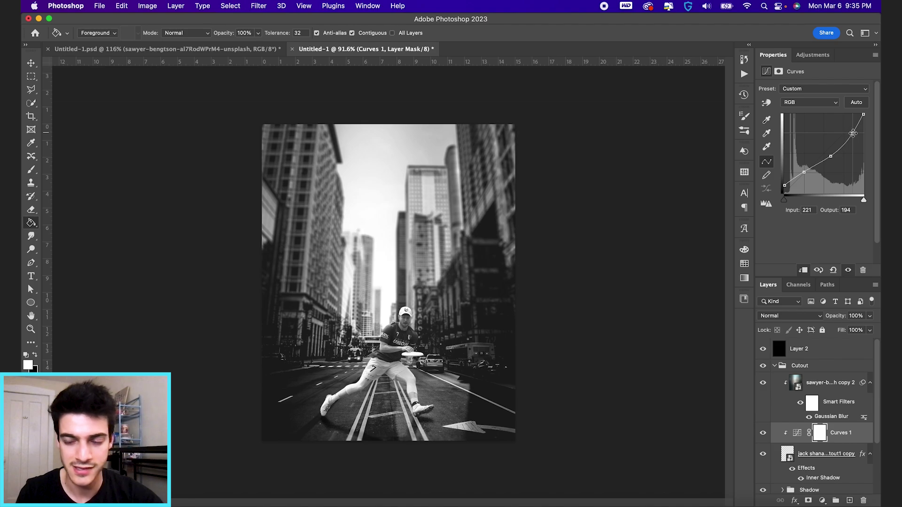
drag(863, 114, 862, 114)
drag(833, 158, 830, 151)
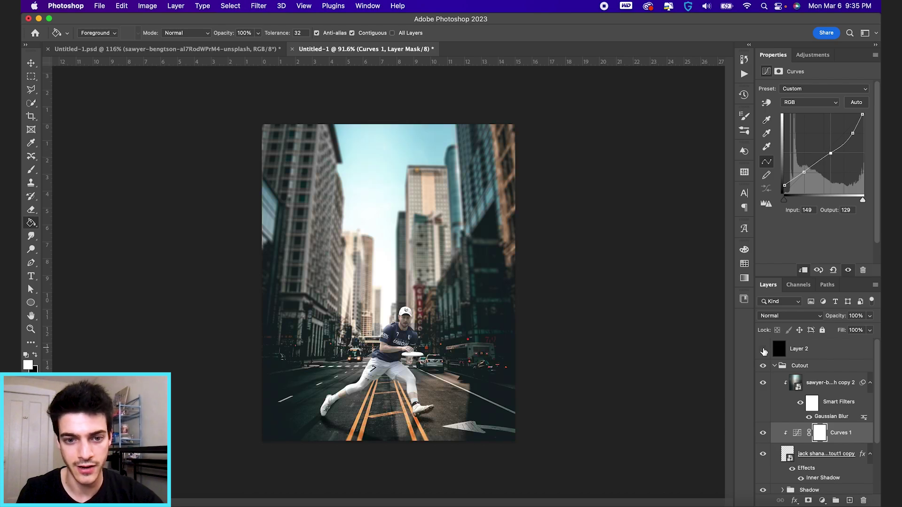
click(764, 436)
click(764, 434)
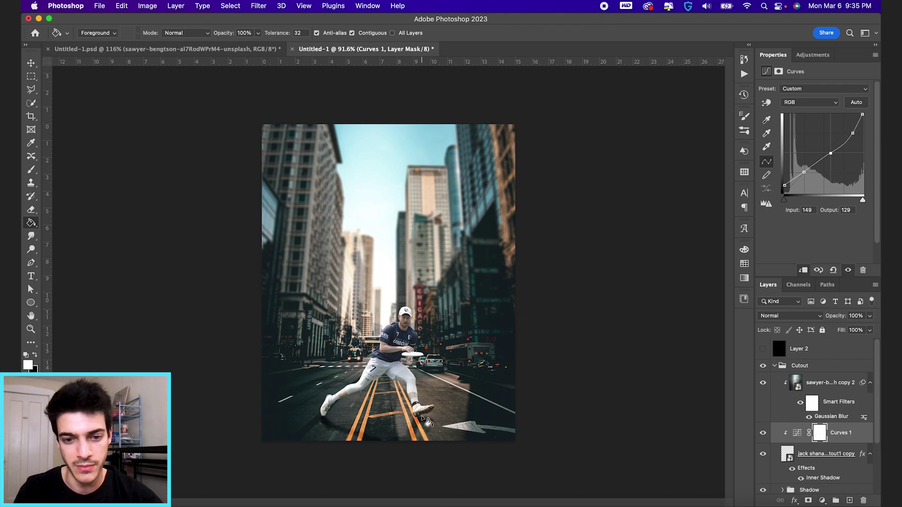
Step: Add a clipped Exposure adjustment above the athlete's curve at -2.45 exposure and invert its mask to black
click(822, 501)
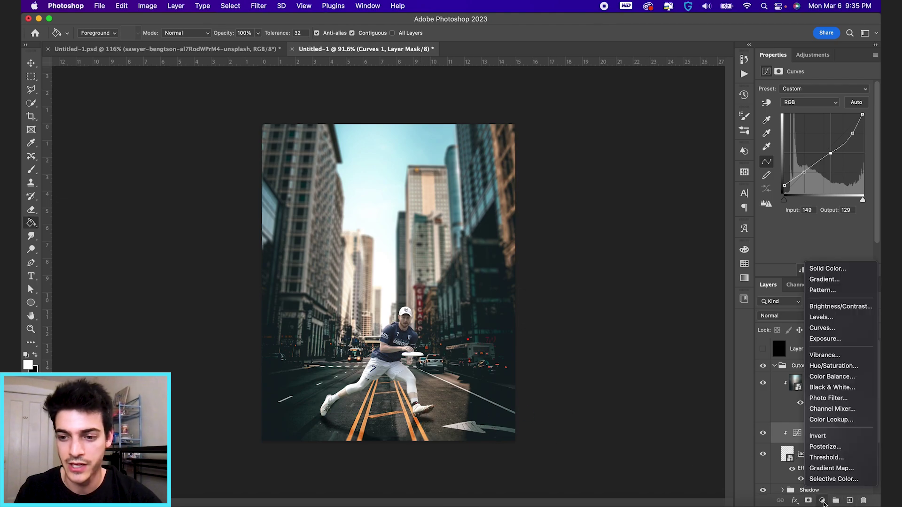
click(848, 340)
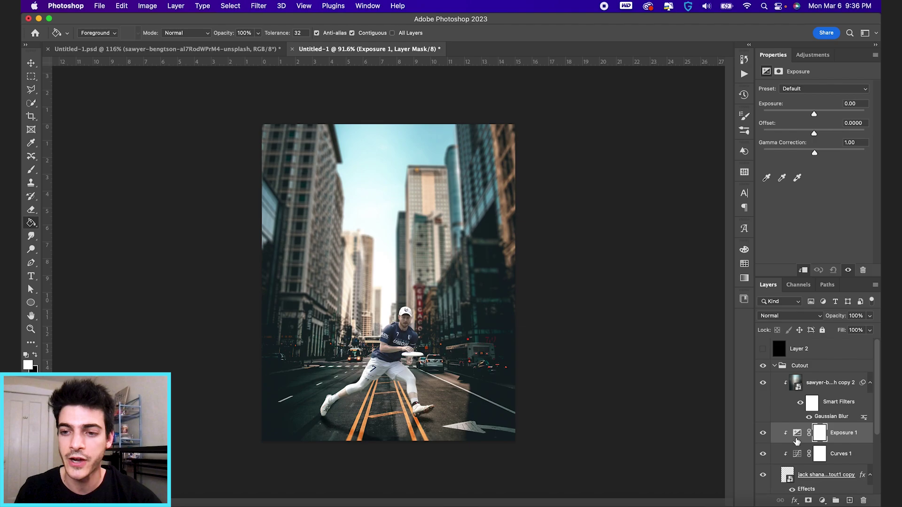
drag(814, 115, 798, 115)
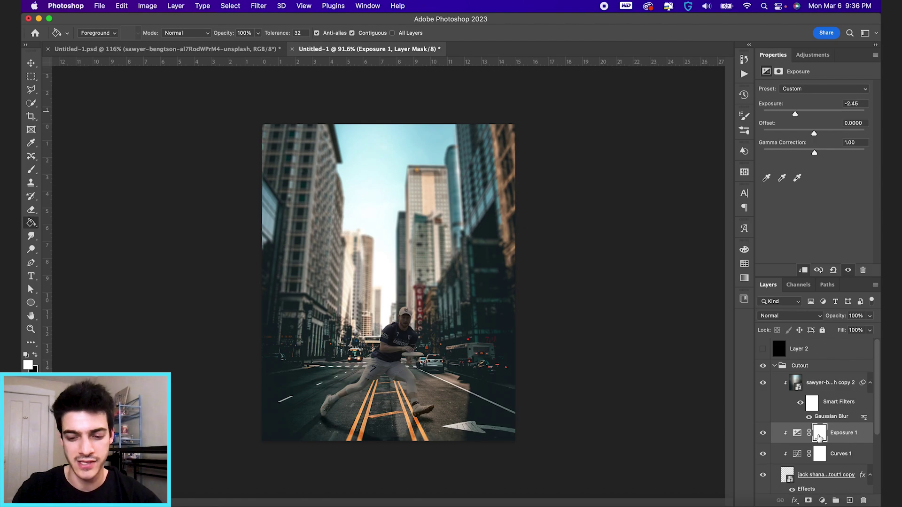
key(ctrl+i)
Step: Paint white with a soft brush on the Exposure mask to darken the athlete's feet and rear lower leg
key(b)
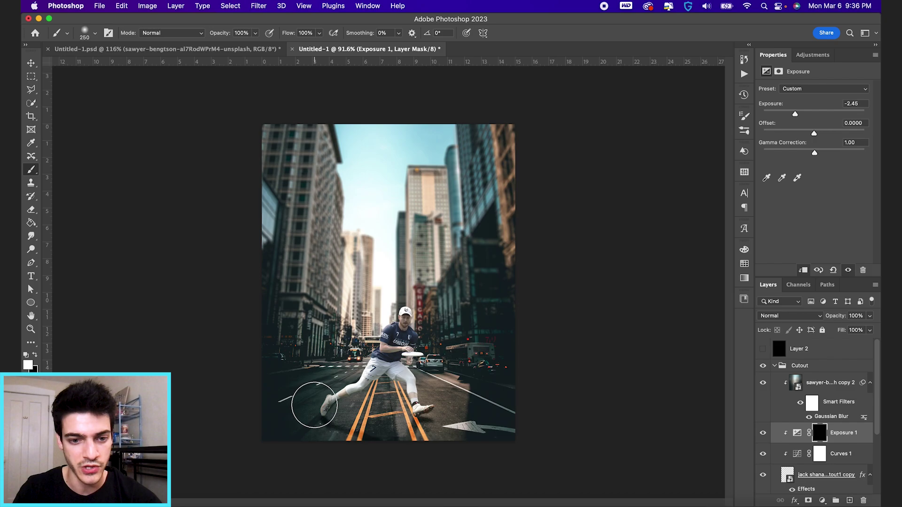
key(bracketright)
key(bracketright)
mouse_move(310, 407)
mouse_down()
mouse_move(319, 373)
mouse_move(324, 390)
mouse_up()
key(bracketleft)
drag(345, 425, 362, 434)
key(bracketleft)
key(bracketleft)
key(bracketleft)
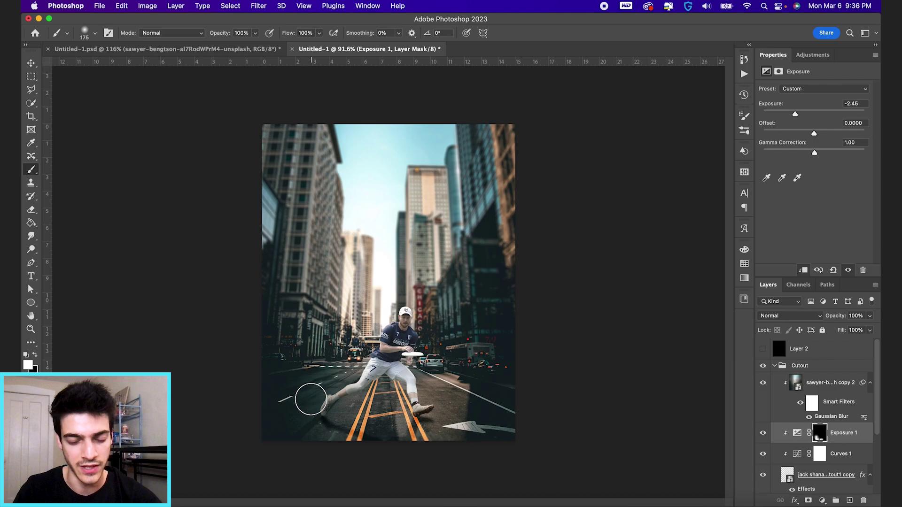
Step: Add a second clipped Curves adjustment darkening midtones from input 142 to output 117, and invert its mask
click(821, 501)
key(Escape)
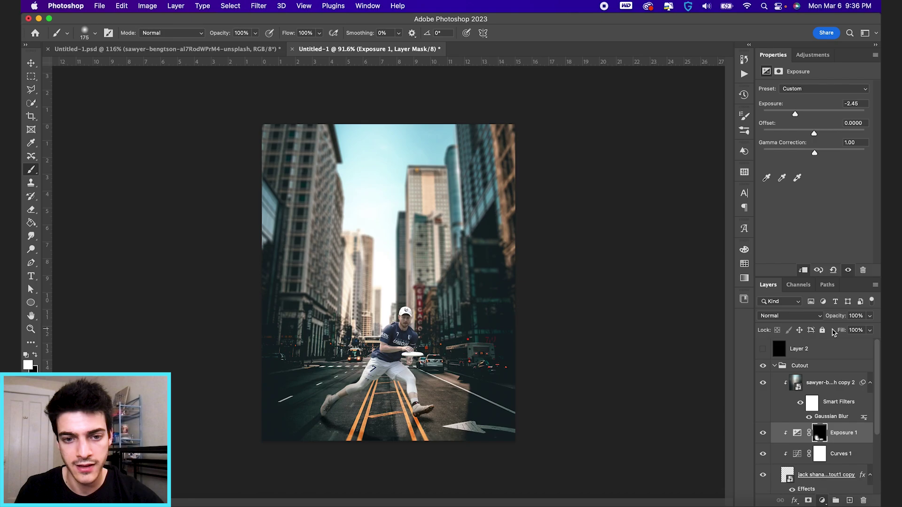
mouse_move(825, 153)
mouse_down()
mouse_move(827, 167)
mouse_move(829, 157)
mouse_up()
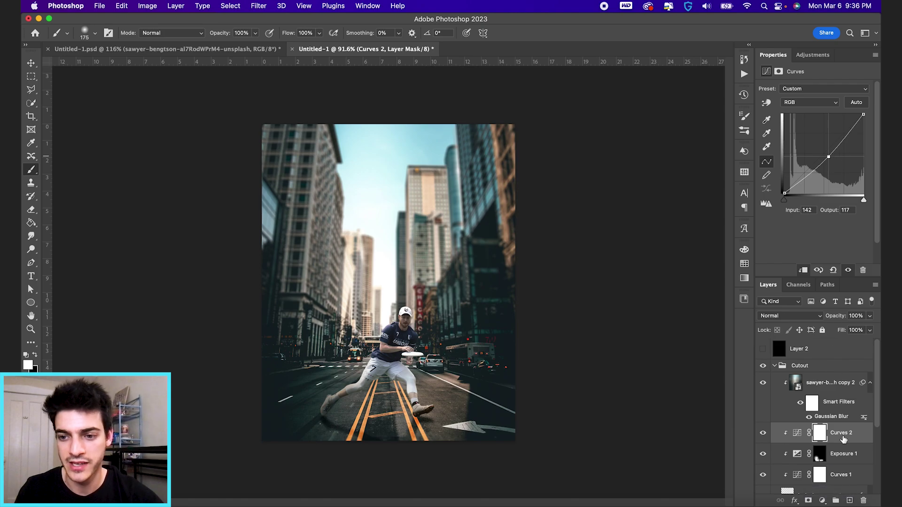
key(super+i)
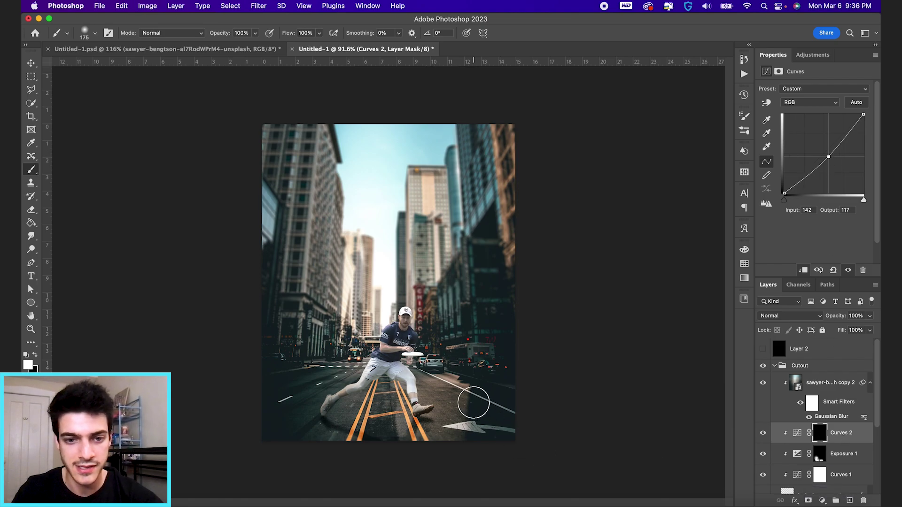
Step: Paint white on the darkening curve's mask over the athlete's shaded body, leg and foot areas with a smaller soft brush
scroll(473, 403, up, 5)
scroll(473, 402, down, 1)
key([)
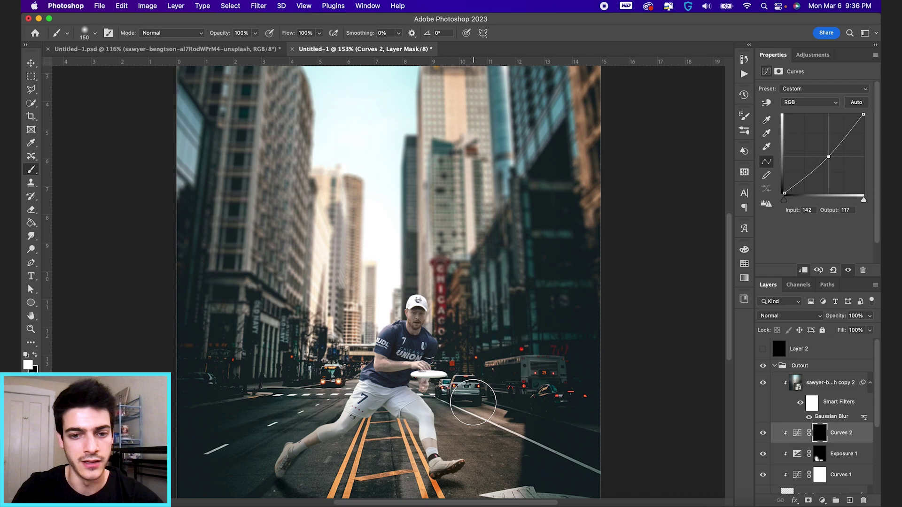
key([)
mouse_move(403, 361)
mouse_down()
mouse_move(376, 404)
mouse_move(382, 421)
mouse_move(403, 413)
mouse_move(423, 437)
mouse_move(408, 430)
mouse_move(418, 425)
mouse_move(366, 435)
mouse_move(317, 446)
mouse_move(329, 453)
mouse_move(303, 465)
mouse_move(439, 468)
mouse_move(441, 478)
mouse_move(472, 482)
mouse_up()
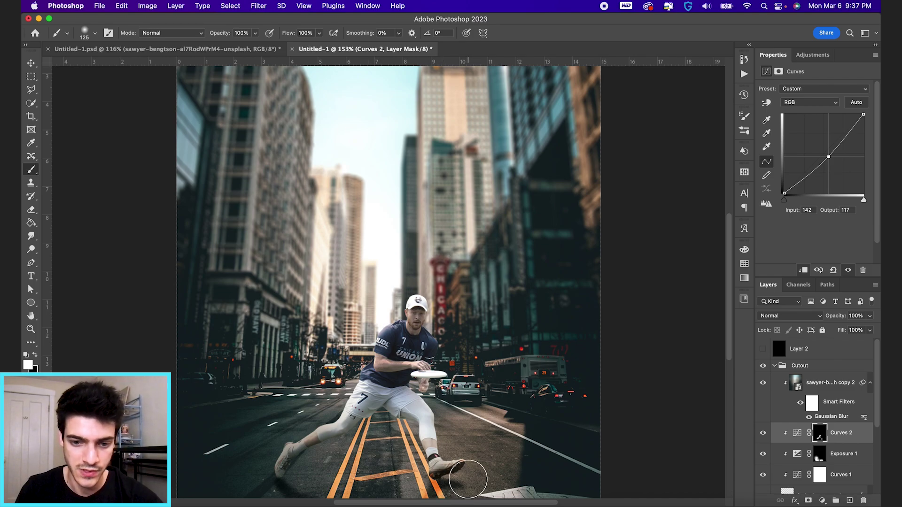
mouse_move(274, 479)
mouse_down()
mouse_move(270, 470)
mouse_move(281, 486)
mouse_up()
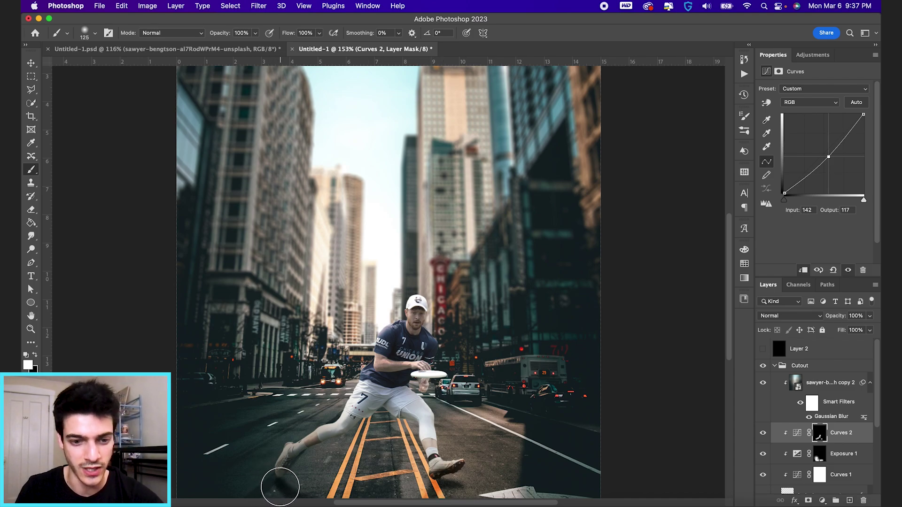
key(bracketleft)
key(bracketleft)
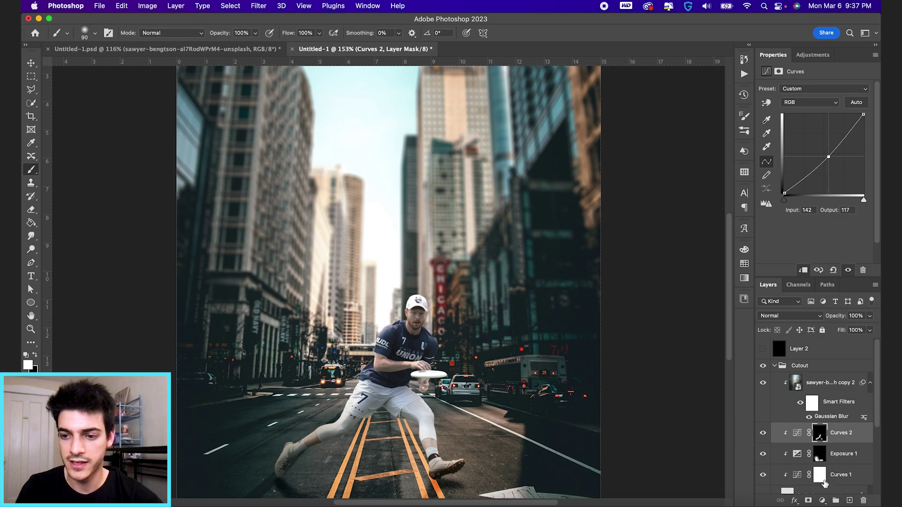
Step: Add a third clipped Curves adjustment brightening midtones from input 118 to output 152, and invert its mask
click(822, 501)
click(836, 328)
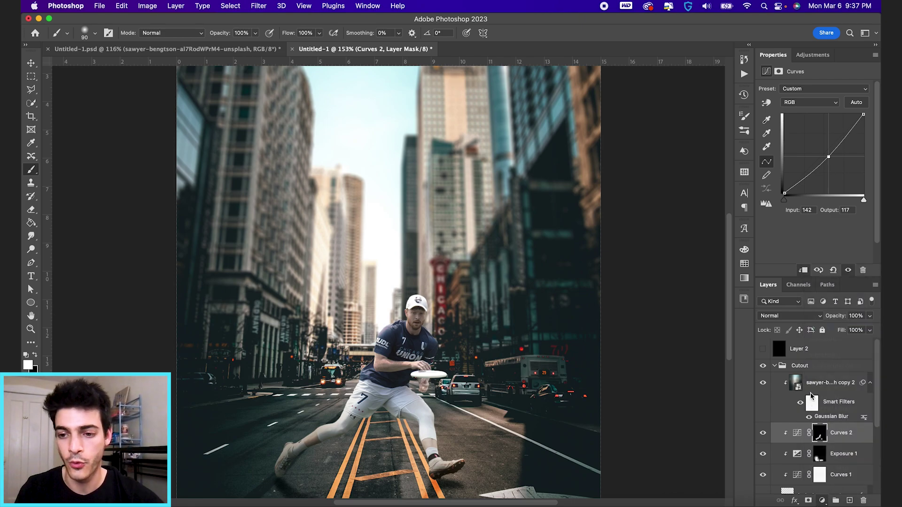
drag(819, 157, 820, 146)
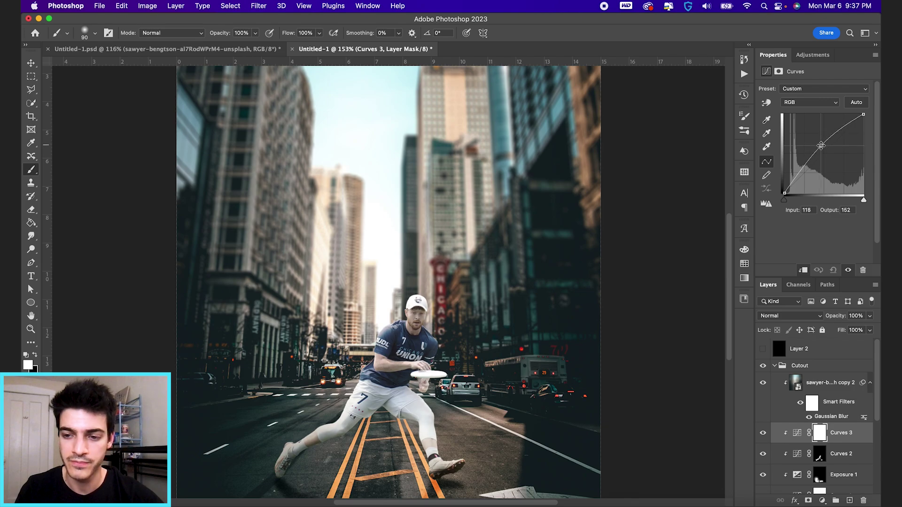
key(super+i)
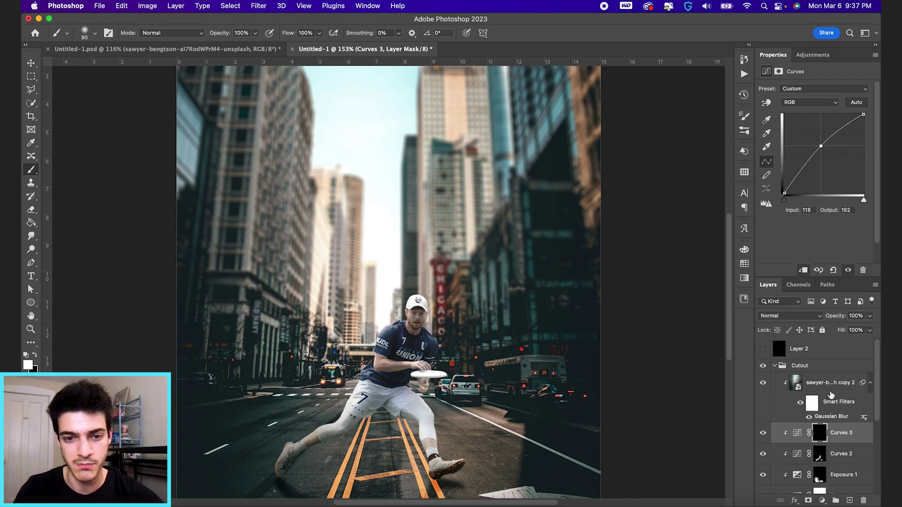
Step: Paint highlights on the brightening curve's mask along the athlete's body and legs with a 100 px brush, reducing flow to 67% for the head
key(bracketright)
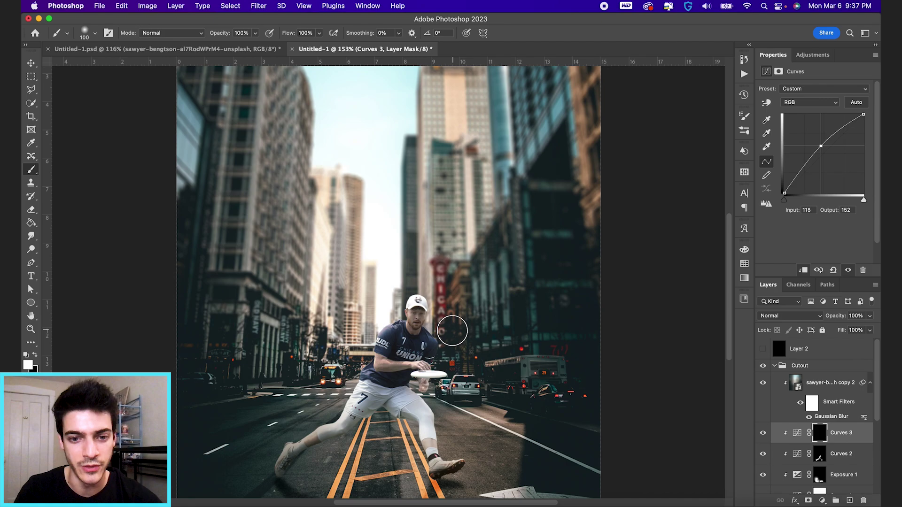
drag(441, 335, 446, 335)
mouse_move(386, 319)
mouse_down()
mouse_move(335, 412)
mouse_move(307, 418)
mouse_up()
mouse_move(407, 413)
mouse_down()
mouse_move(429, 413)
mouse_move(432, 398)
mouse_move(448, 428)
mouse_up()
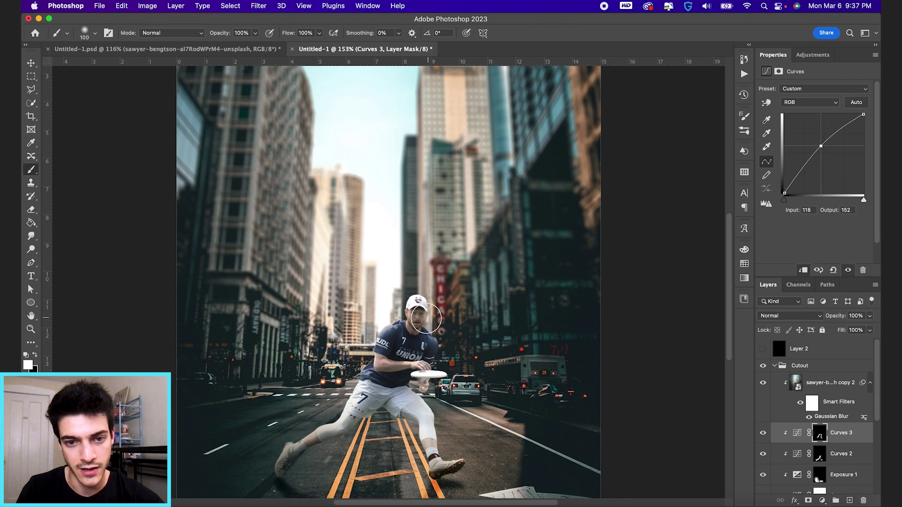
drag(290, 34, 272, 34)
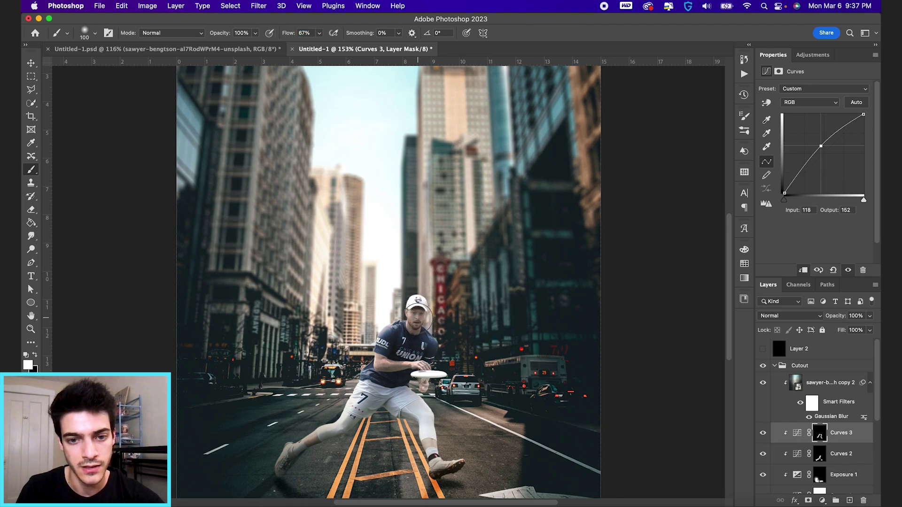
scroll(402, 409, down, 3)
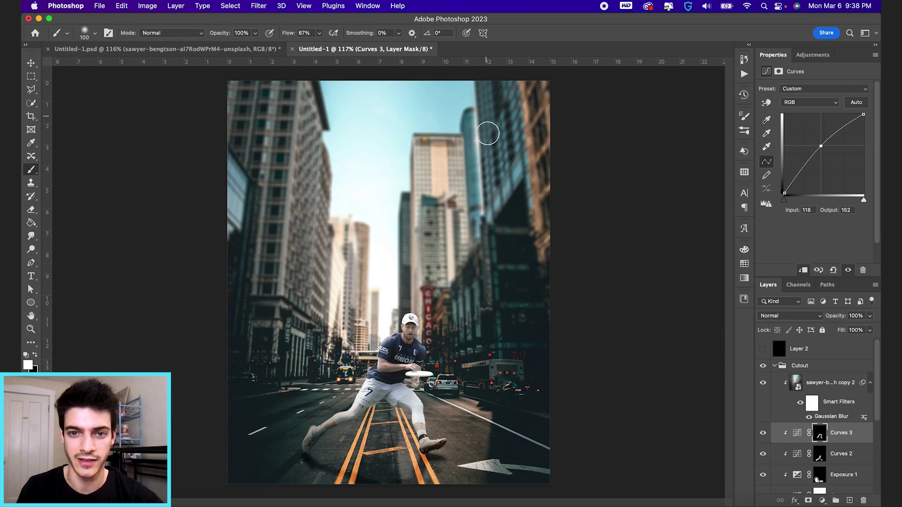
Step: Add a clipped Selective Color adjustment with Blues at cyan +15, magenta -19, yellow +14 and black -14, and compare it on and off
click(822, 501)
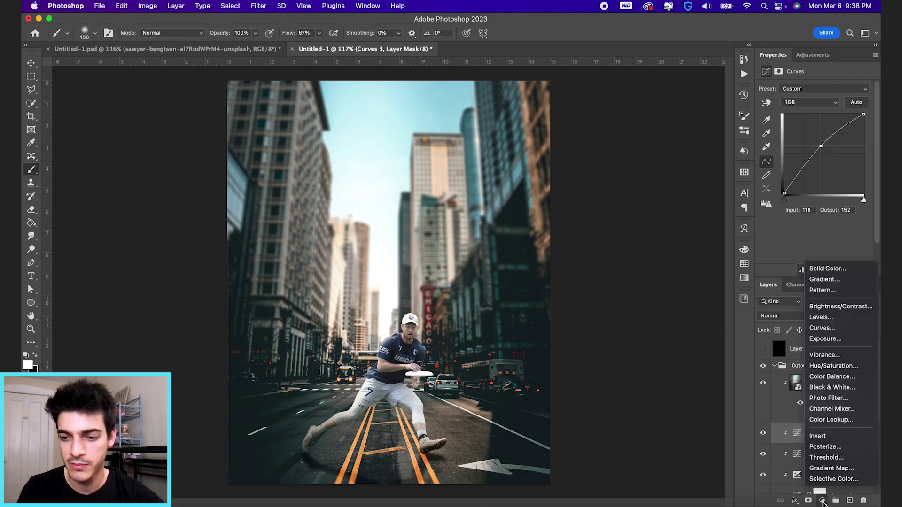
click(827, 480)
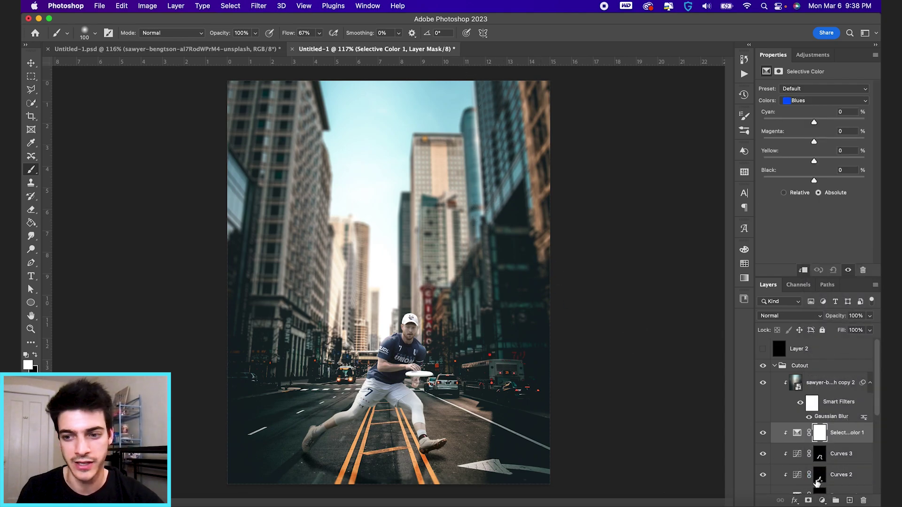
click(797, 433)
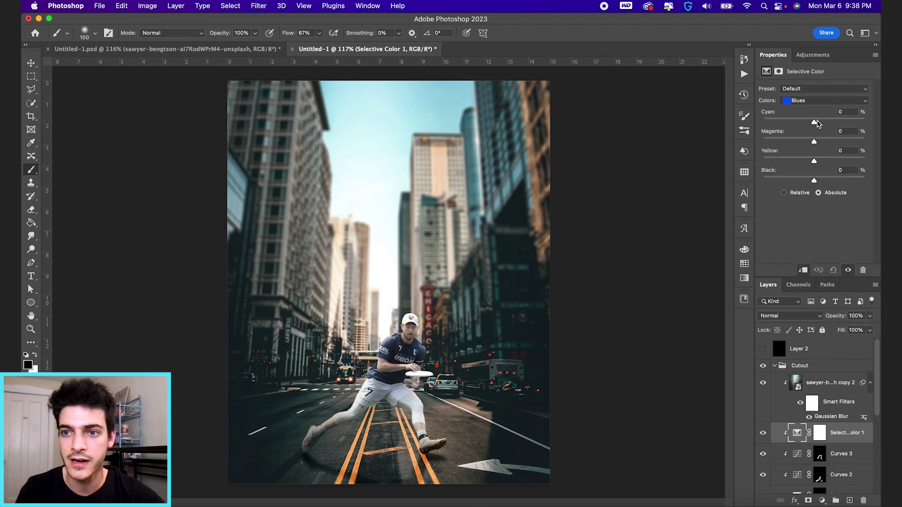
drag(814, 123, 807, 143)
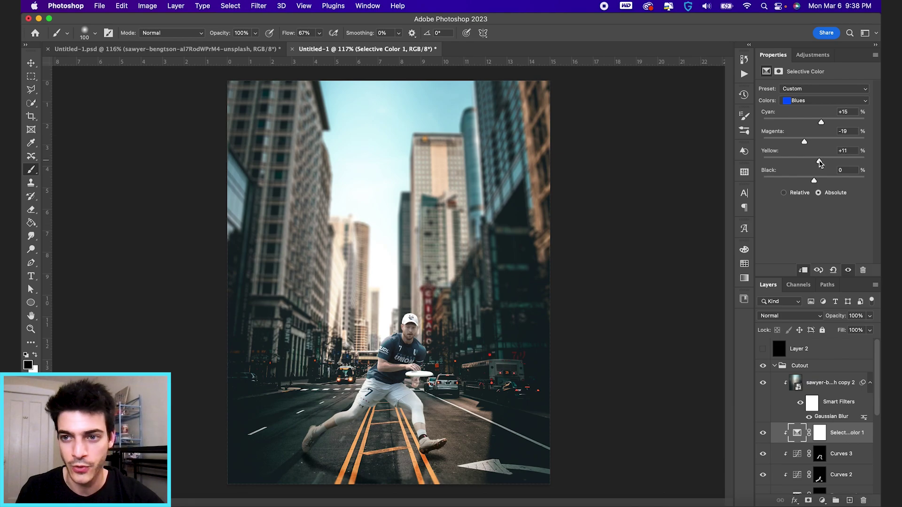
mouse_move(815, 182)
mouse_down()
mouse_move(799, 182)
mouse_move(807, 183)
mouse_up()
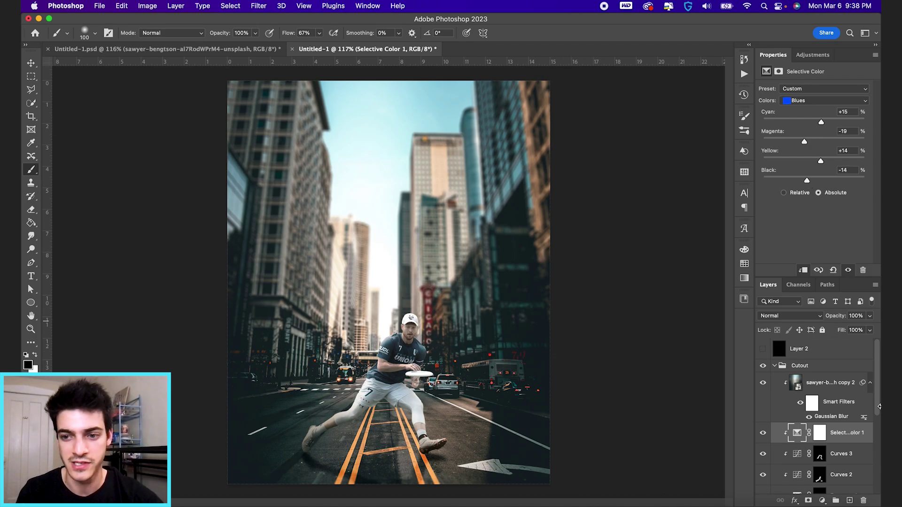
click(763, 437)
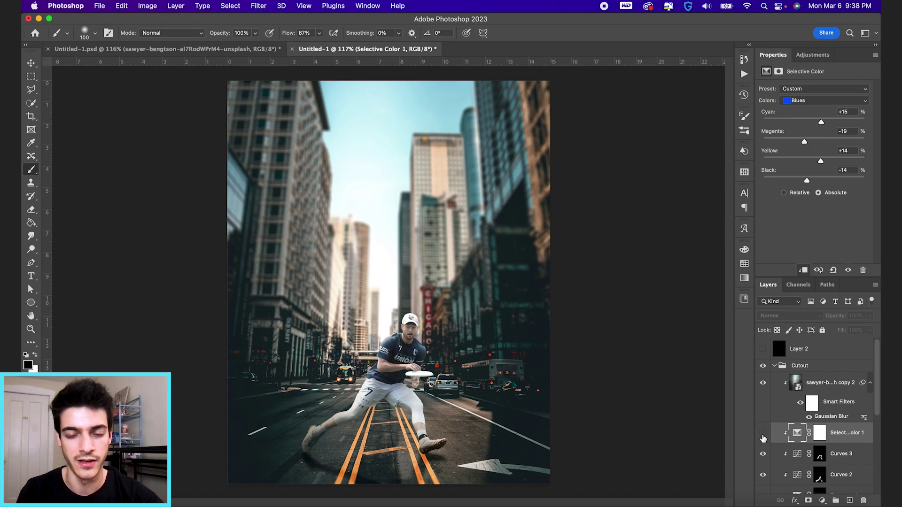
click(762, 437)
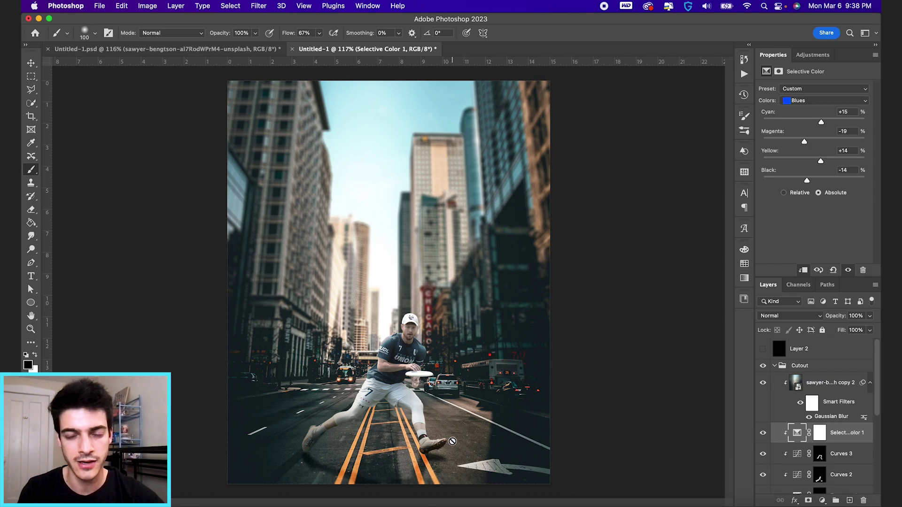
Step: Add a clipped Hue/Saturation adjustment above the Selective Color, colorized with hue 34 and saturation 23, and invert its mask
click(823, 501)
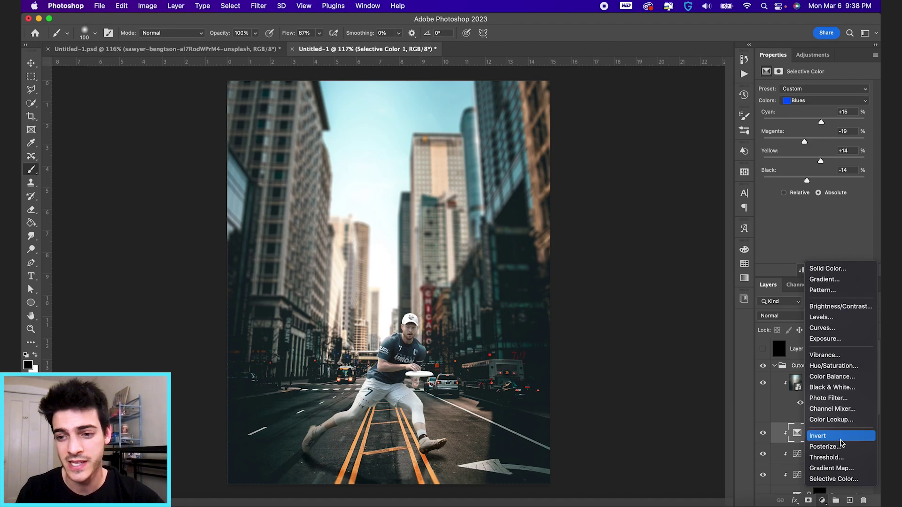
click(852, 370)
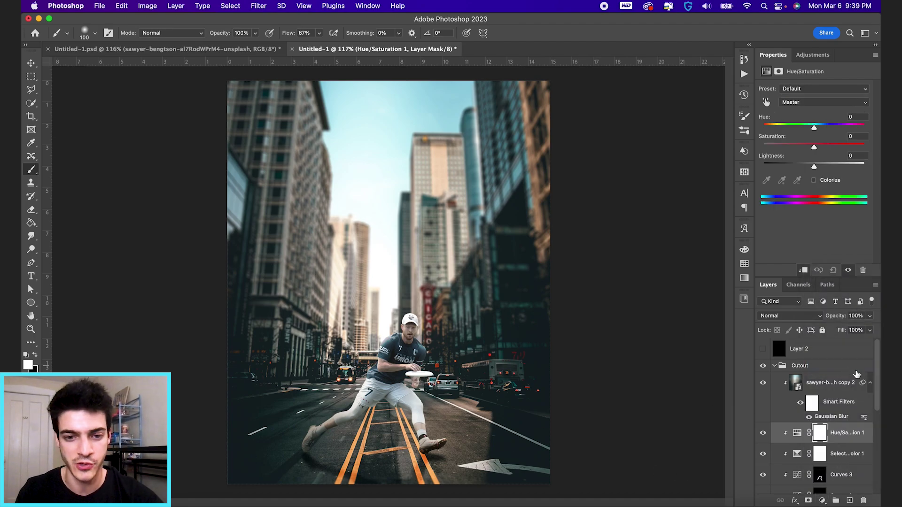
click(825, 184)
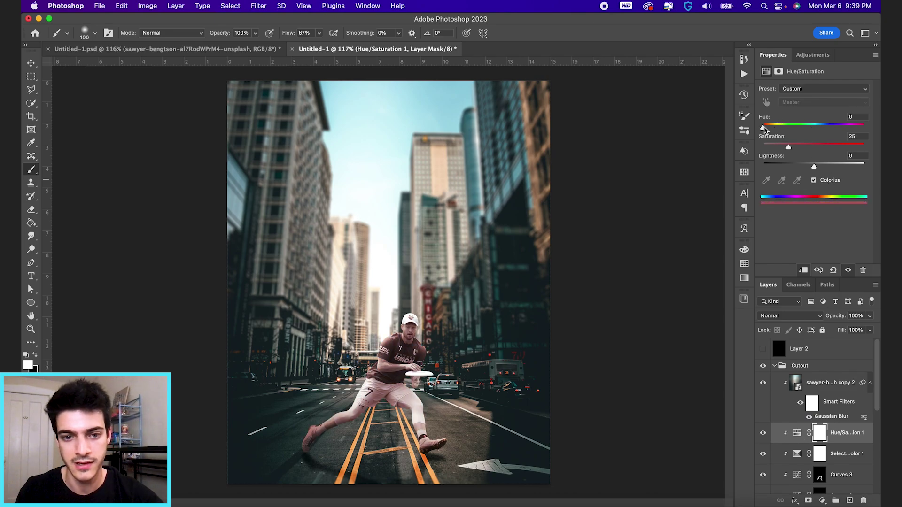
drag(766, 130, 770, 129)
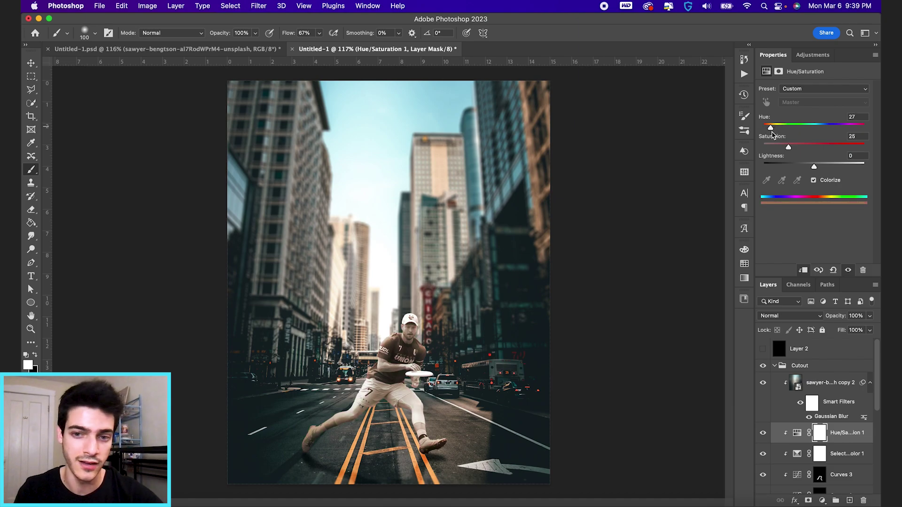
drag(826, 150, 773, 130)
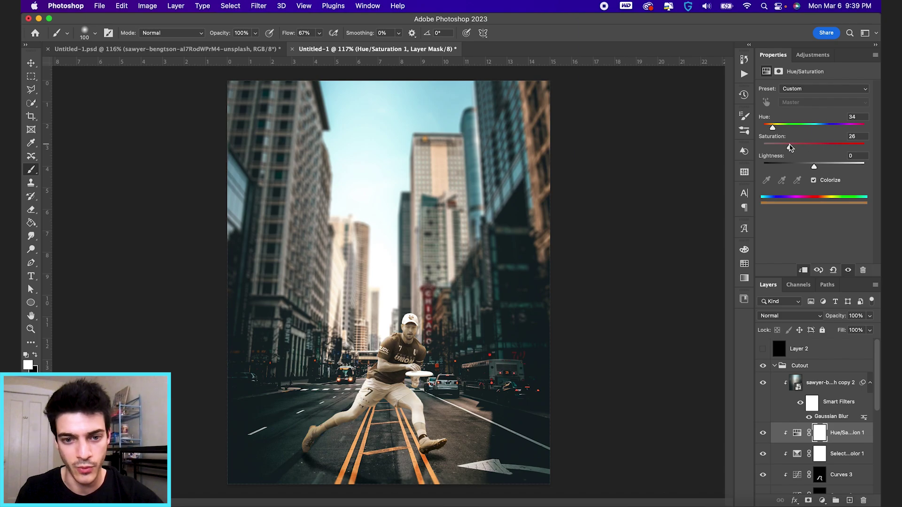
drag(789, 148, 786, 148)
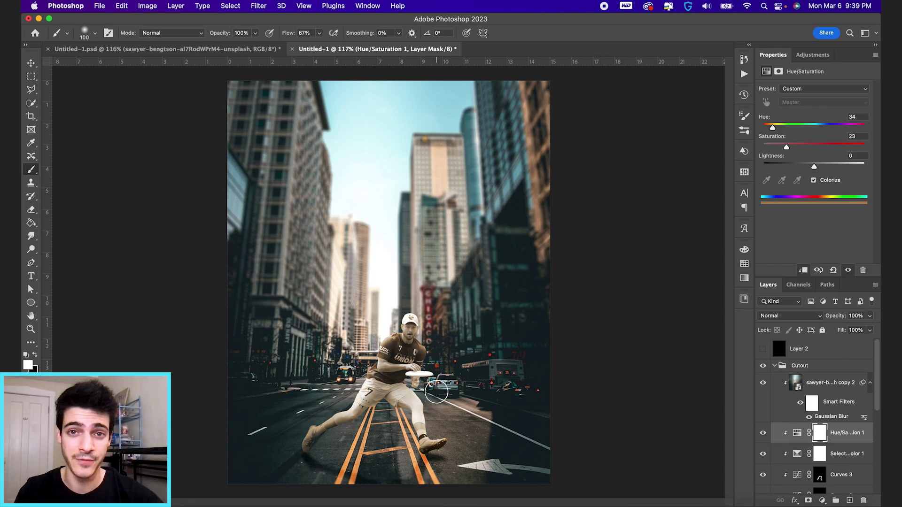
key(super+i)
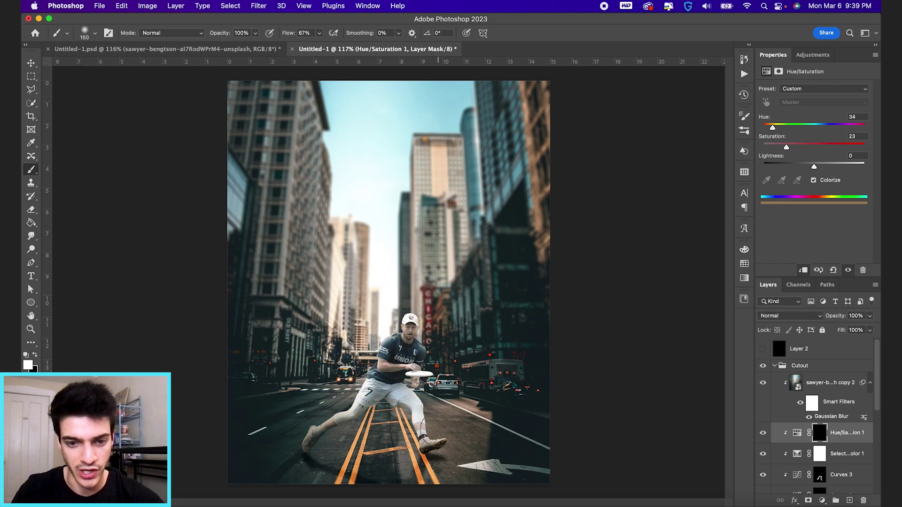
Step: Paint white on the Hue/Saturation mask over the athlete's legs and feet with a 125 px brush, and compare the tint on and off
key(bracketleft)
drag(437, 427, 428, 394)
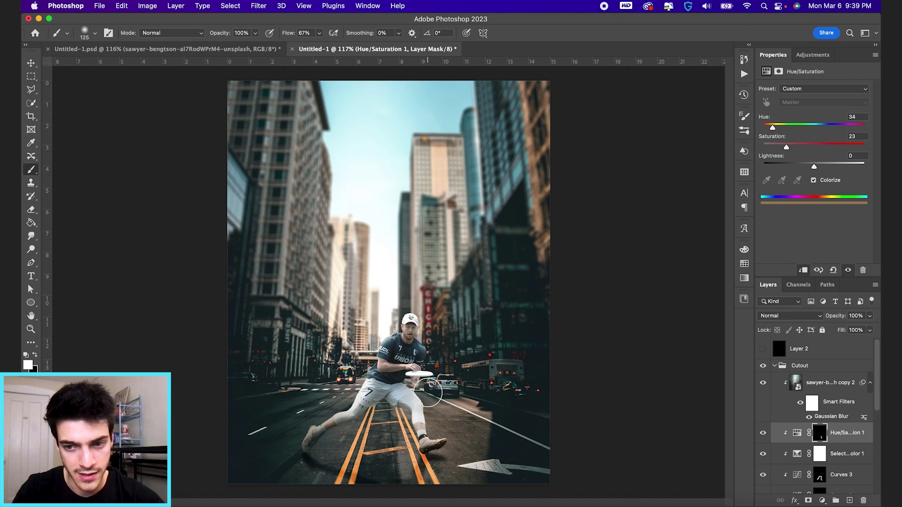
mouse_move(342, 440)
mouse_down()
mouse_move(356, 428)
mouse_move(328, 444)
mouse_up()
mouse_move(377, 420)
mouse_down()
mouse_move(394, 411)
mouse_move(398, 430)
mouse_move(414, 439)
mouse_up()
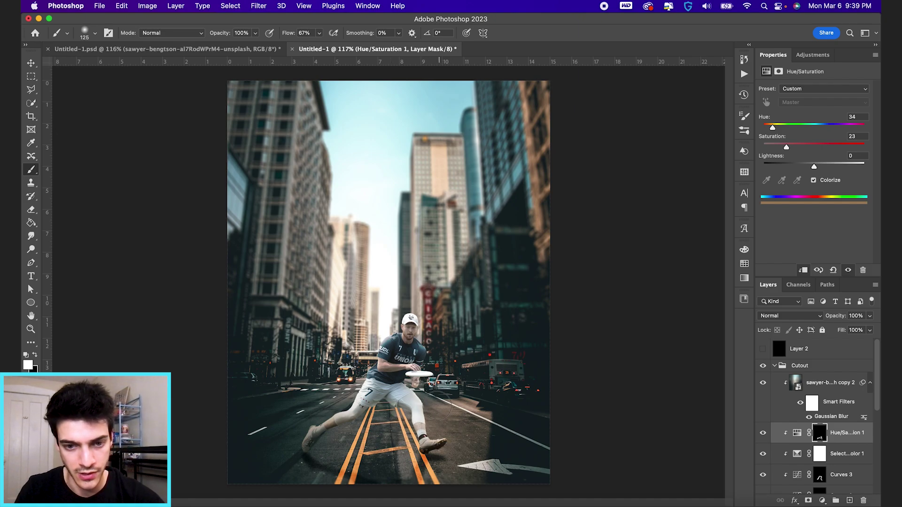
key(bracketleft)
key(bracketleft)
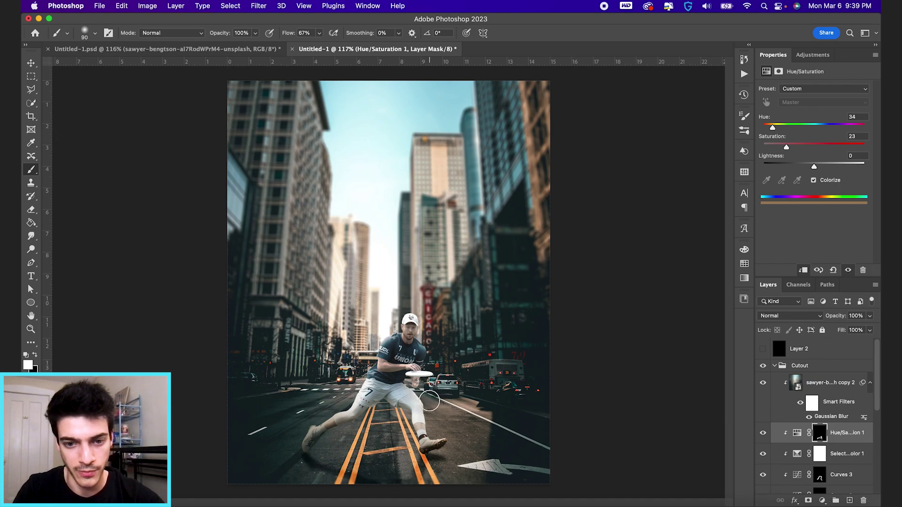
click(763, 433)
click(763, 433)
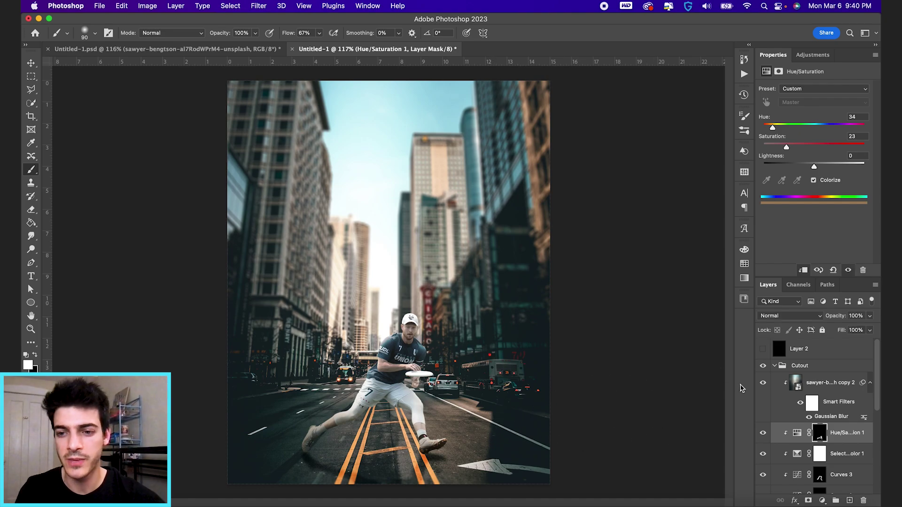
Step: Refine the athlete's first Curves adjustment under the temporarily shown black check layer, with midtones at input 149, output 122 and black point output 33
click(763, 350)
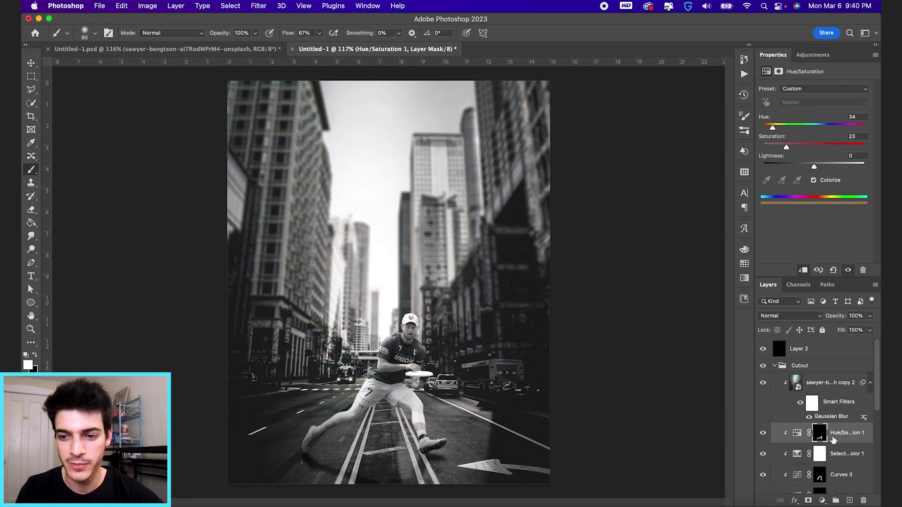
scroll(827, 437, down, 5)
click(796, 425)
click(797, 425)
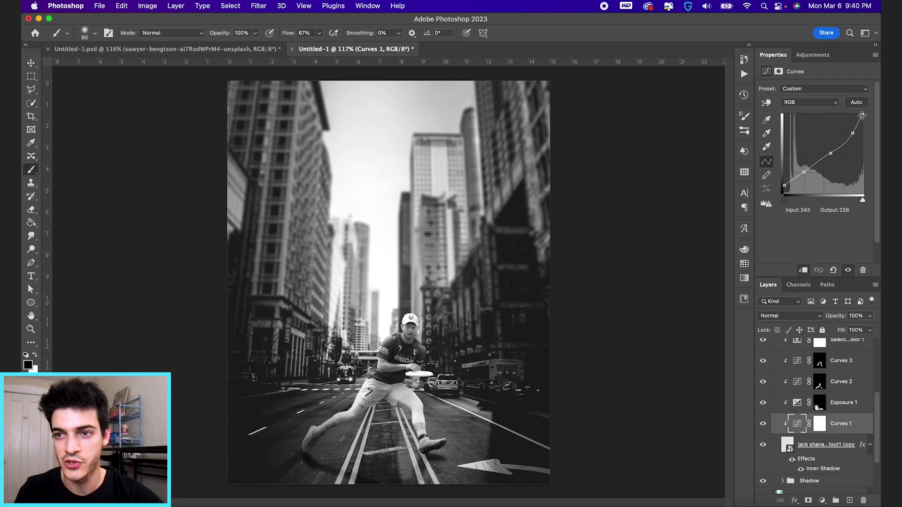
drag(863, 115, 853, 134)
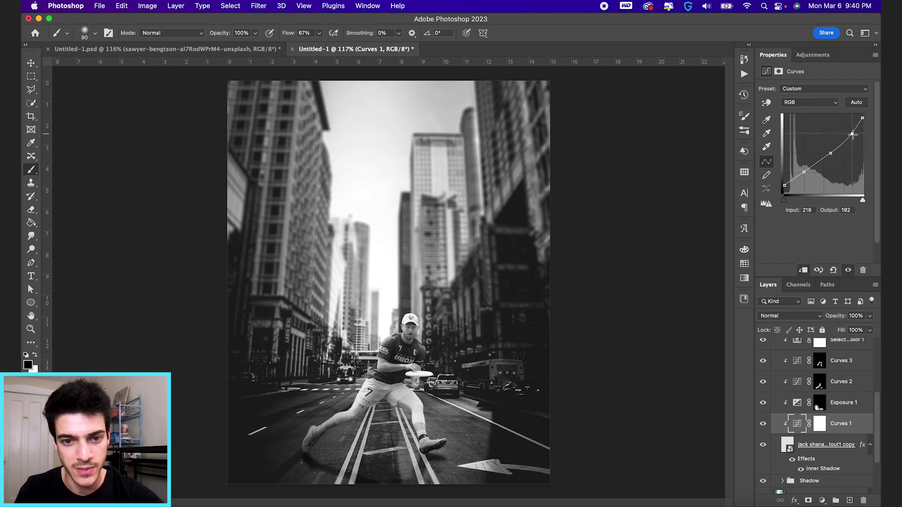
click(831, 155)
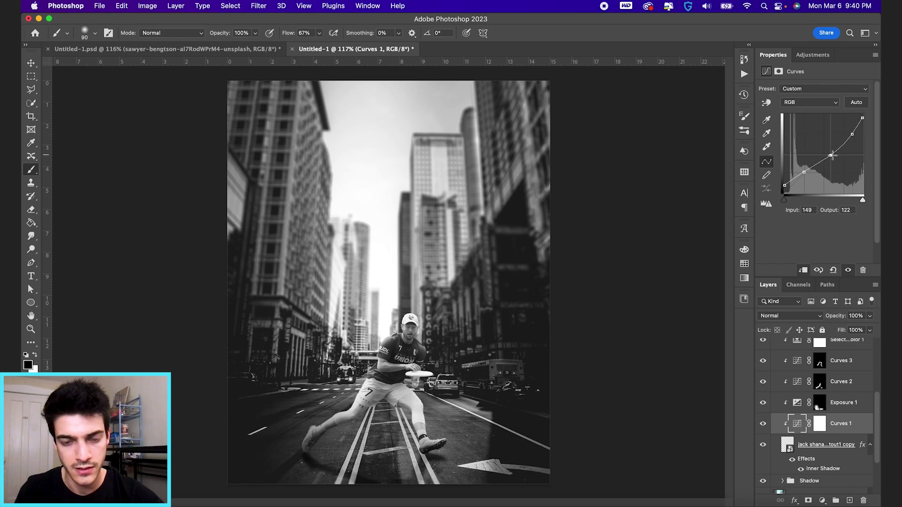
drag(804, 173, 784, 184)
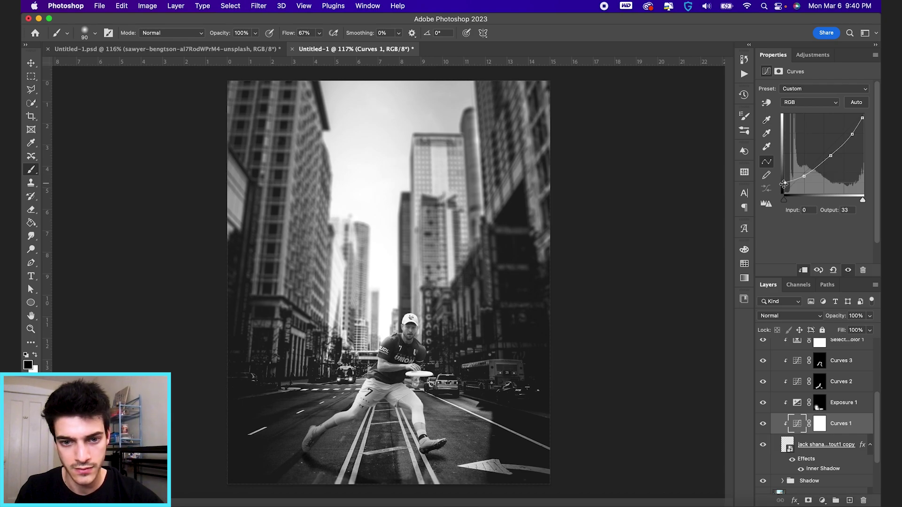
scroll(797, 406, up, 5)
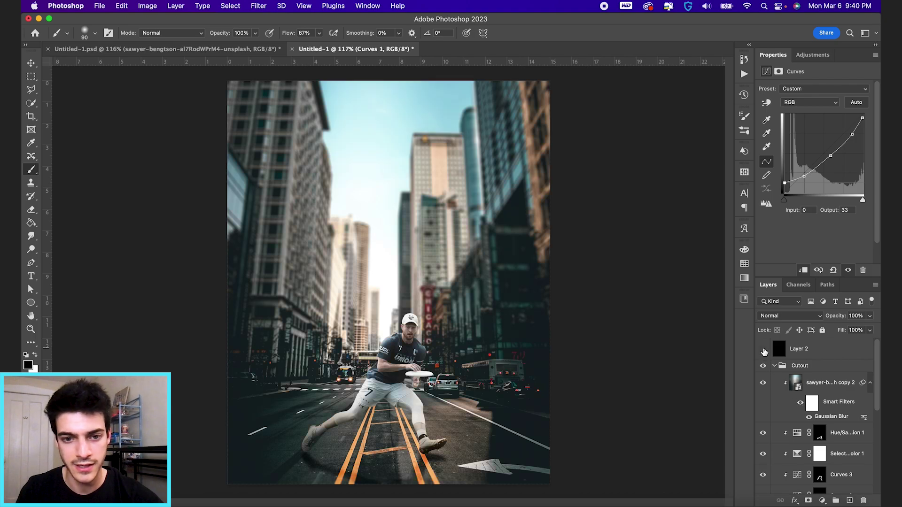
click(762, 349)
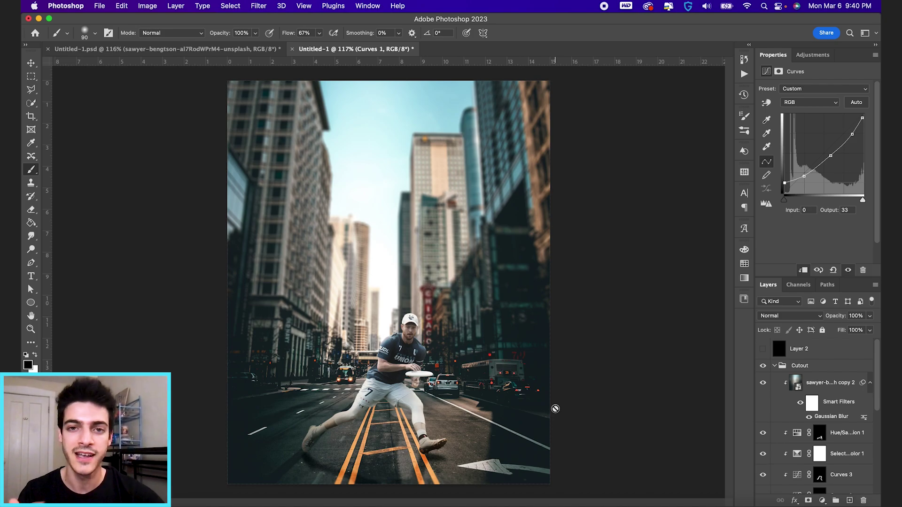
Step: Collapse the Cutout group and create a new group named Finishing above it
click(775, 367)
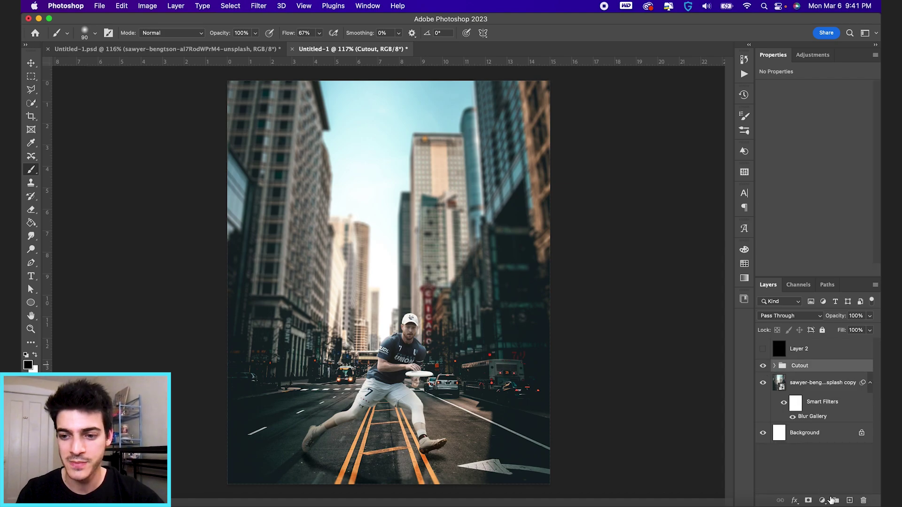
click(836, 500)
double_click(799, 366)
text(F)
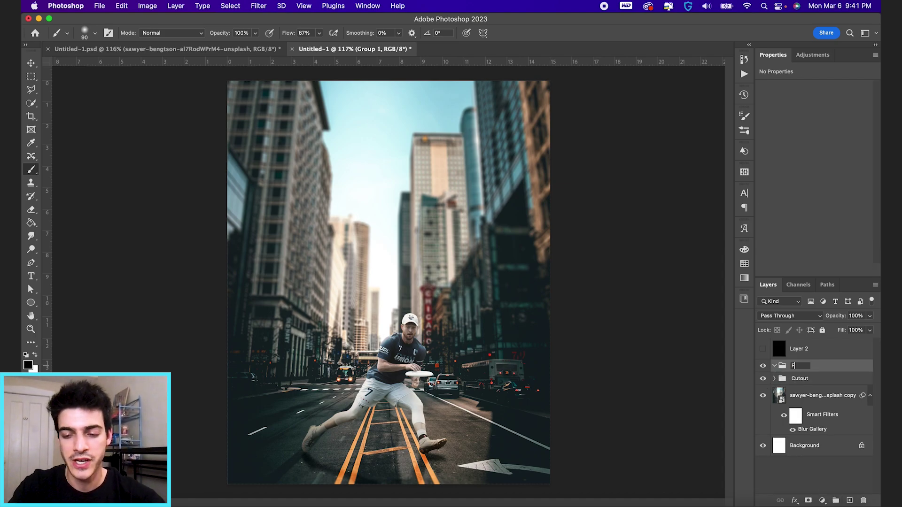
text(inishing)
key(Return)
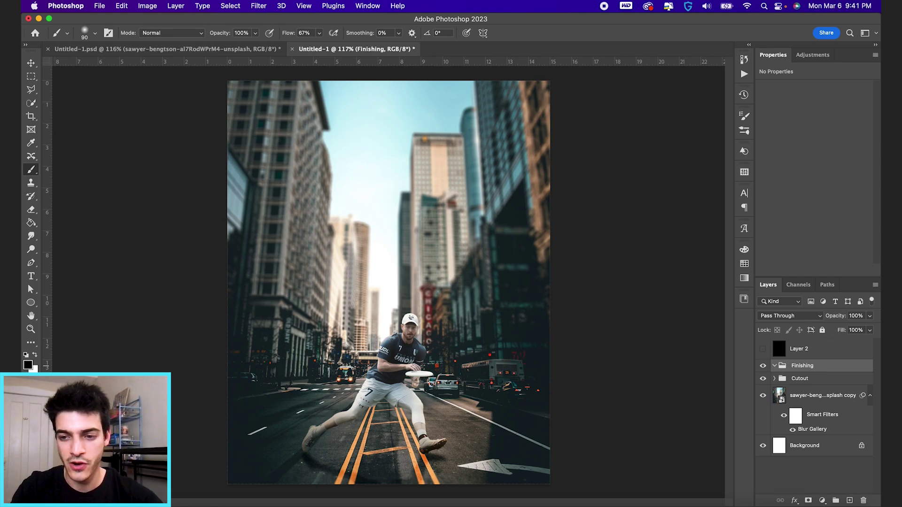
Step: Add a new layer in the Finishing group and fill the whole canvas with 50% Gray at 100% opacity
key(super+alt+shift+n)
key(super+a)
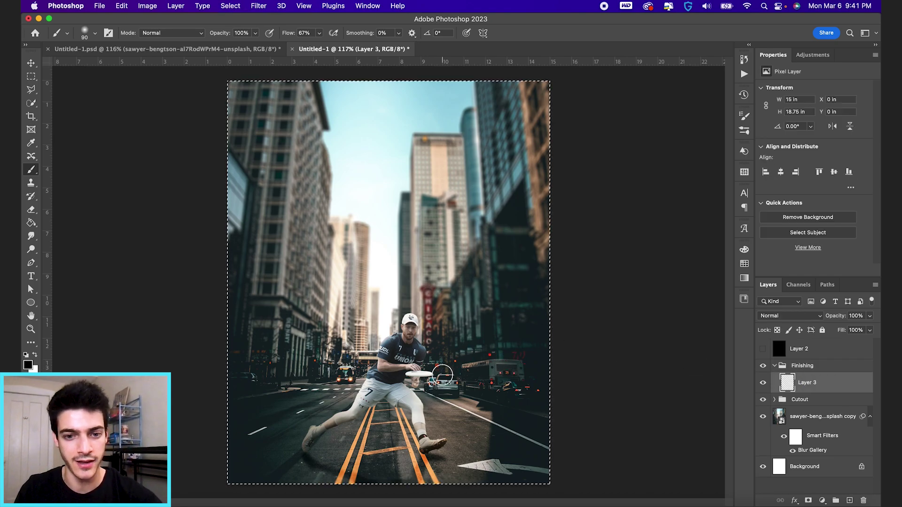
key(w)
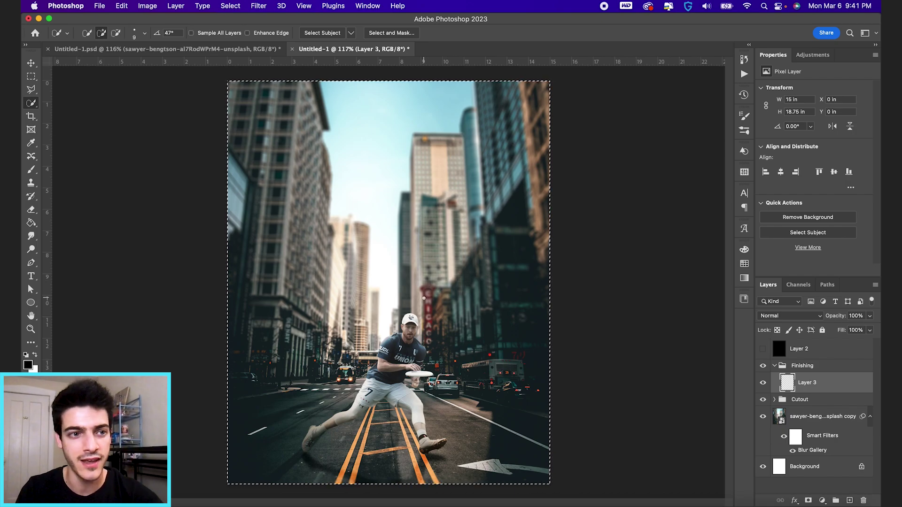
right_click(443, 258)
click(500, 406)
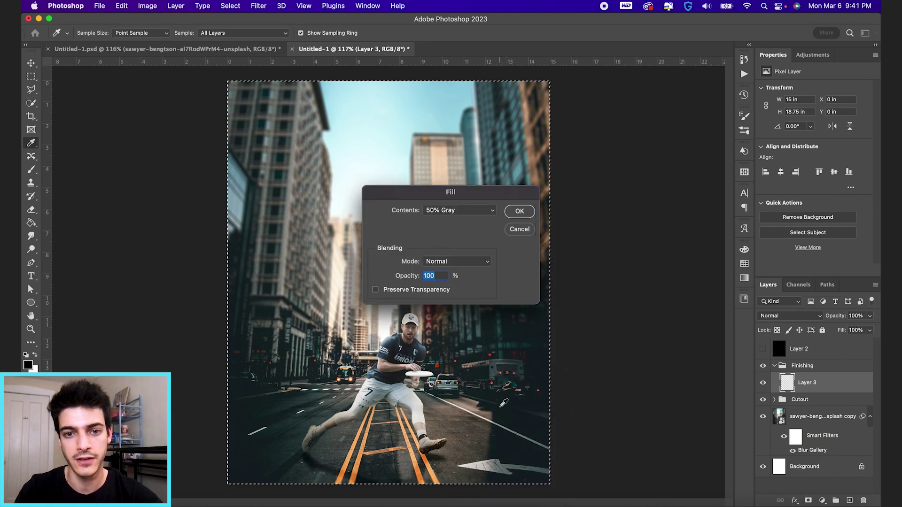
key(Return)
key(super+d)
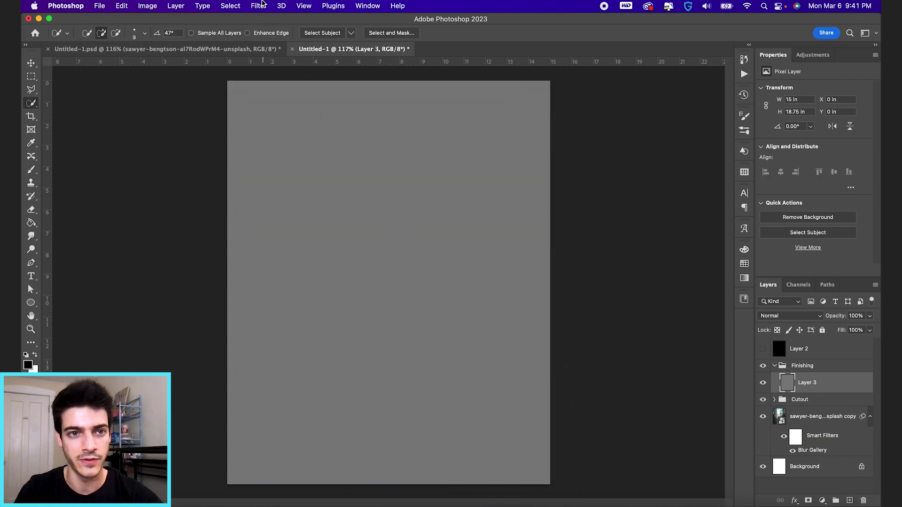
Step: Convert the gray layer to a smart object, apply the Add Noise filter, and set its blend mode to Soft Light
click(261, 4)
click(273, 35)
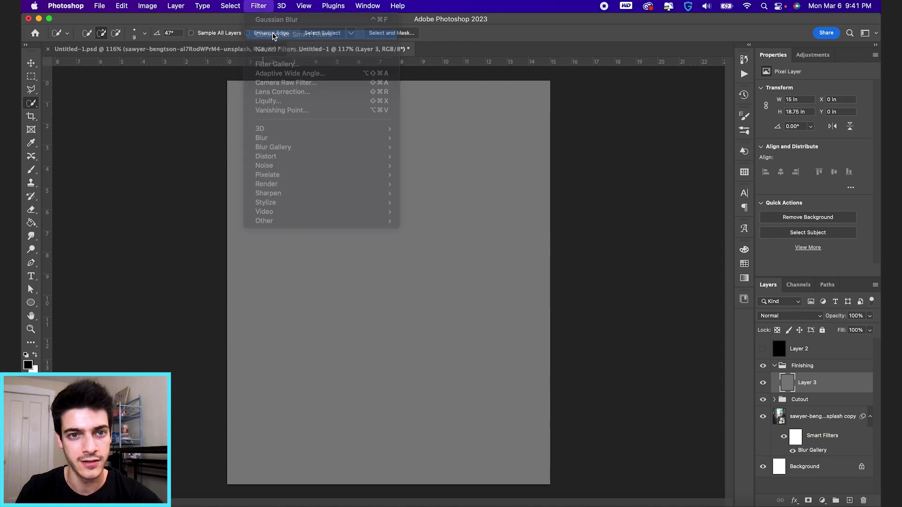
click(261, 5)
mouse_move(304, 166)
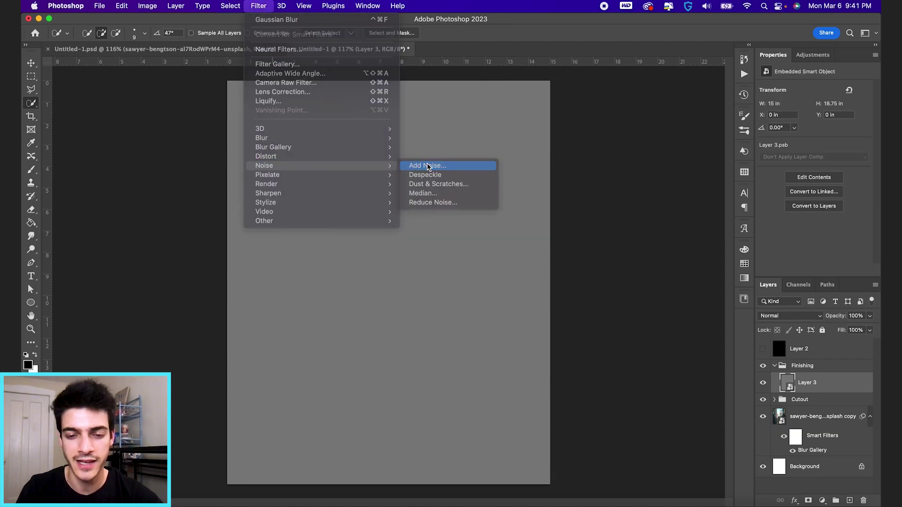
click(428, 165)
key(Return)
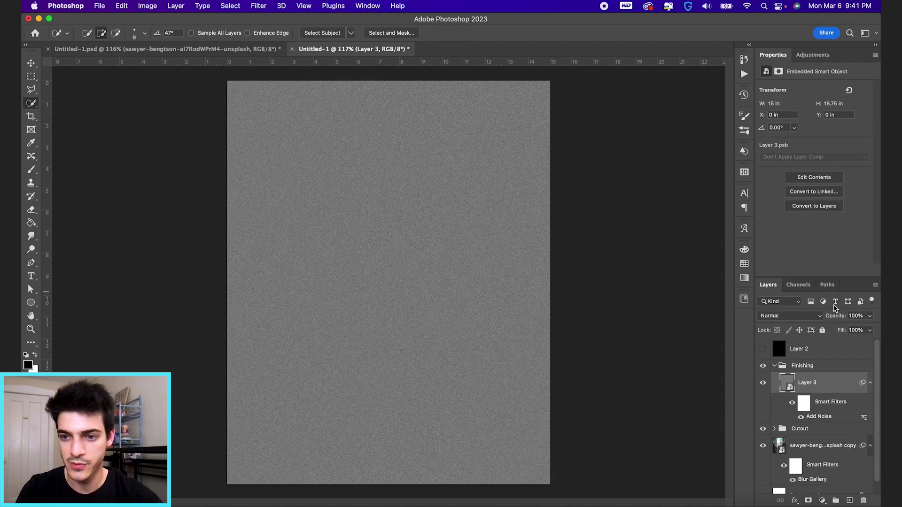
click(791, 316)
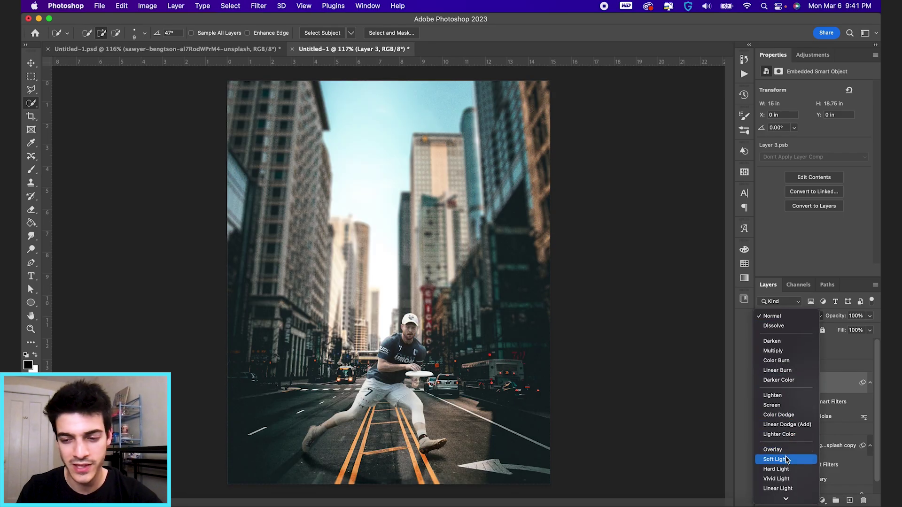
click(787, 460)
Step: Add a Curves adjustment above the noise layer, anchoring the shadows and the midtones at input 129, output 124, and raise the black point
click(822, 501)
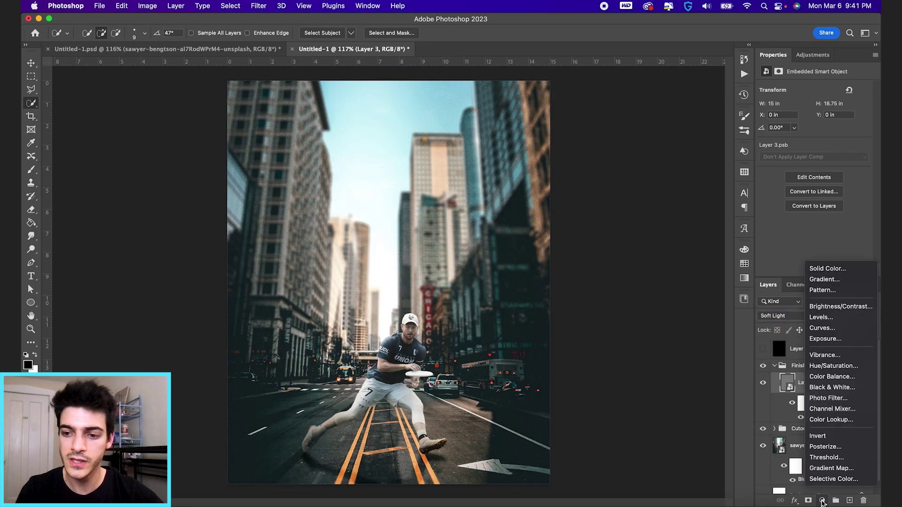
click(839, 328)
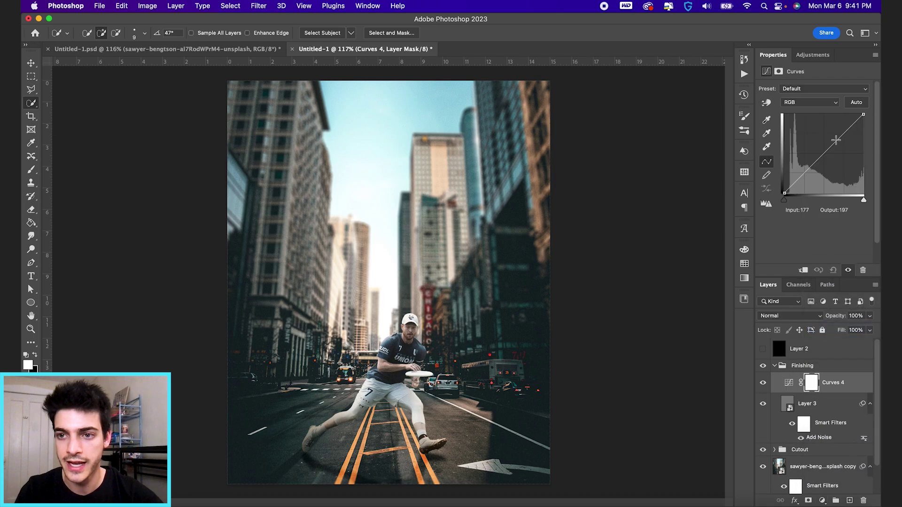
click(806, 173)
click(824, 154)
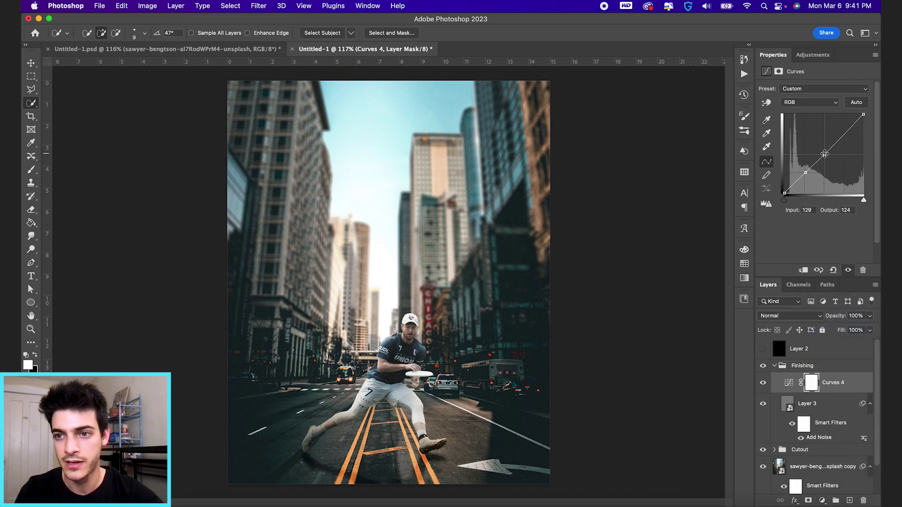
mouse_move(786, 189)
mouse_down()
mouse_move(781, 180)
mouse_move(805, 171)
mouse_move(784, 177)
mouse_up()
Step: Collapse and hide the Finishing group, and add a new empty layer directly above the Cutout group
click(766, 370)
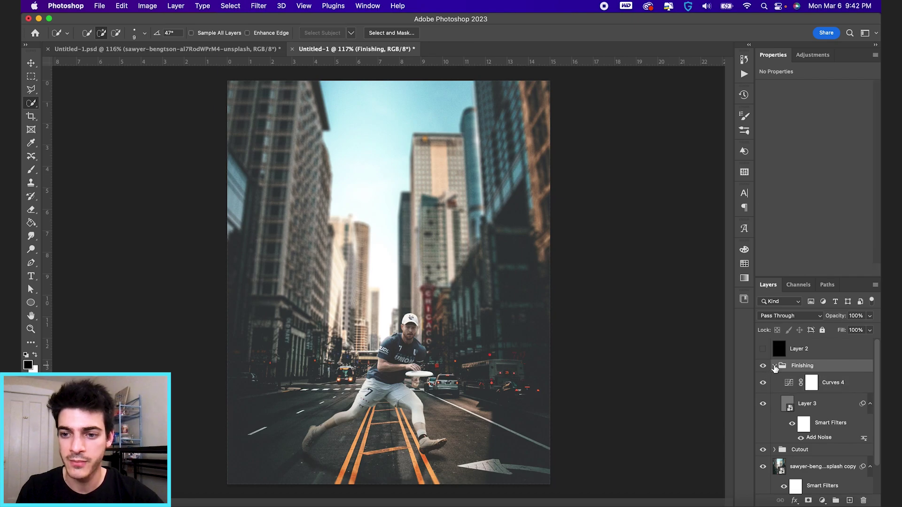
click(774, 366)
click(763, 369)
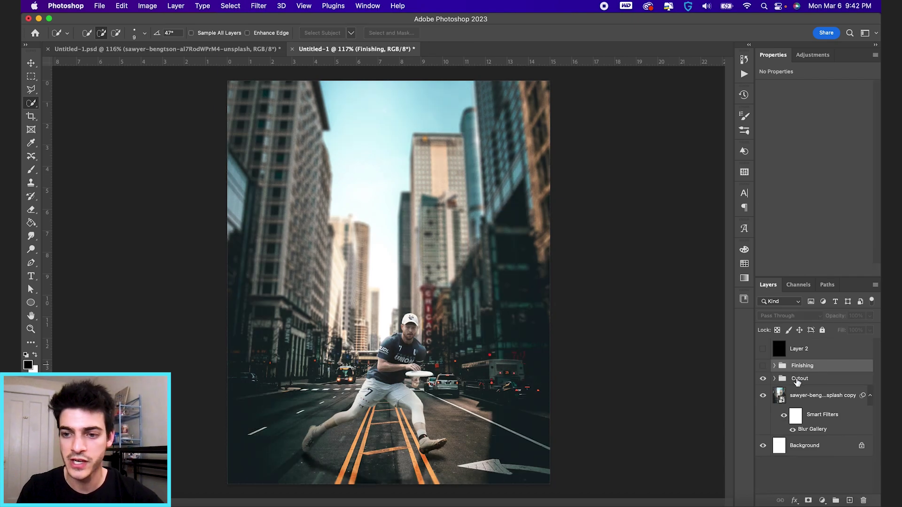
click(799, 384)
key(super+shift+alt+n)
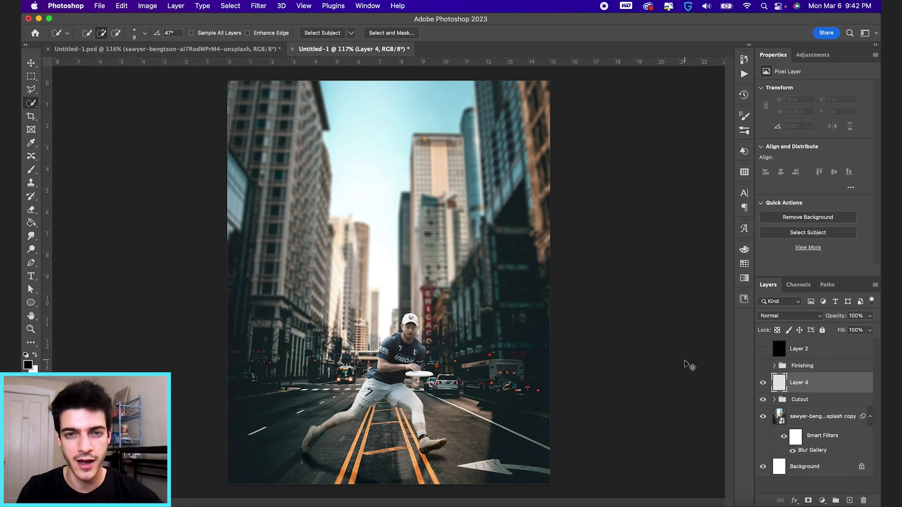
Step: Stamp all visible layers into the empty layer above the Cutout group and convert it to a smart object
key(super+alt+shift+e)
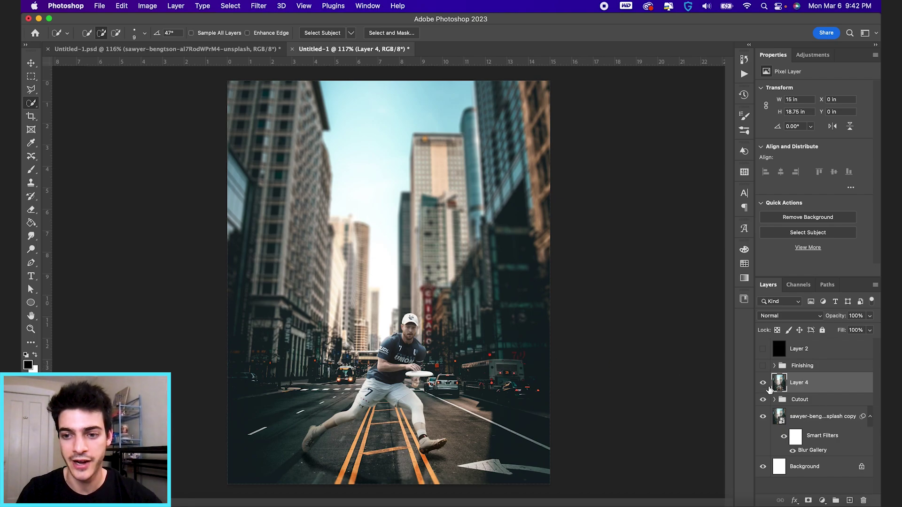
click(258, 6)
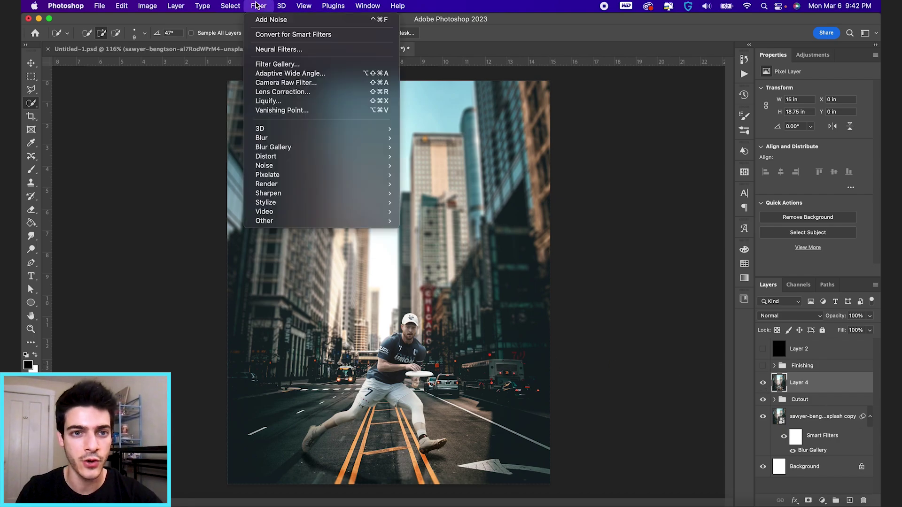
click(266, 38)
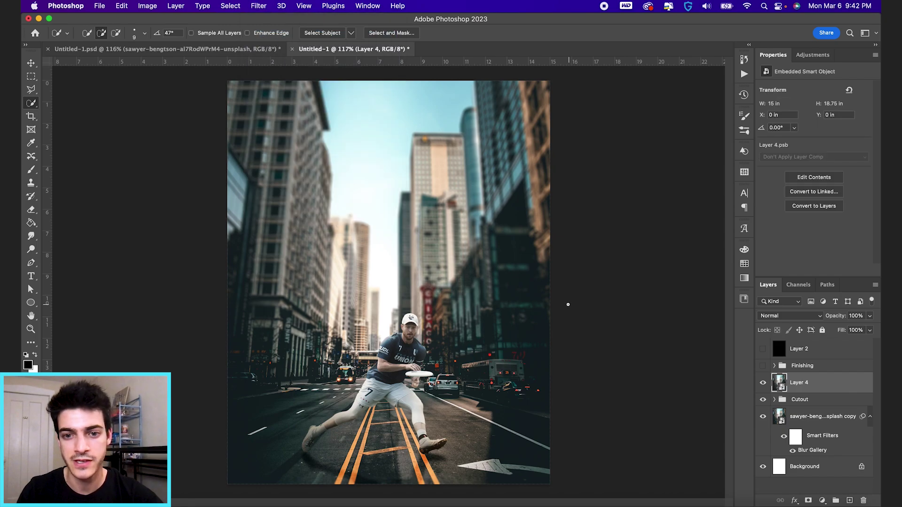
Step: Start the Camera Raw Filter on the stamped layer and set Temperature -5, Tint -1, Exposure +0.15, Contrast +15 and Highlights -100
click(260, 5)
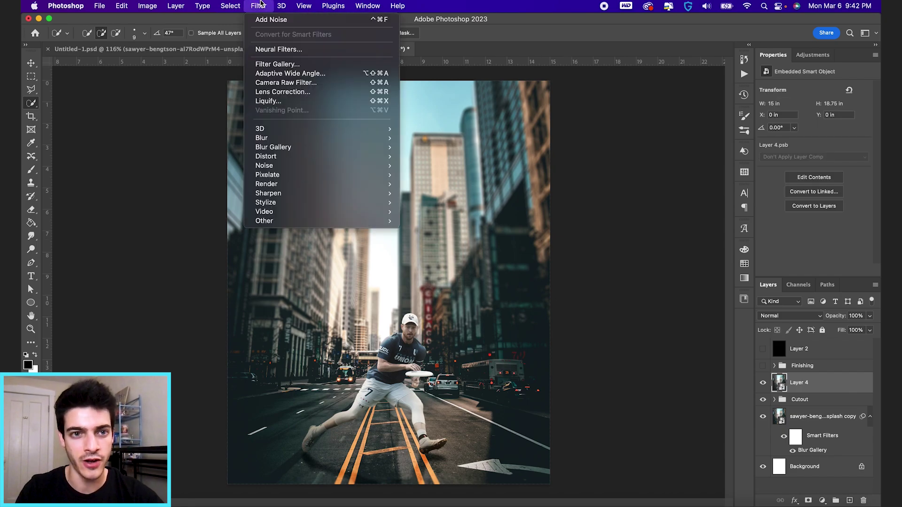
click(292, 83)
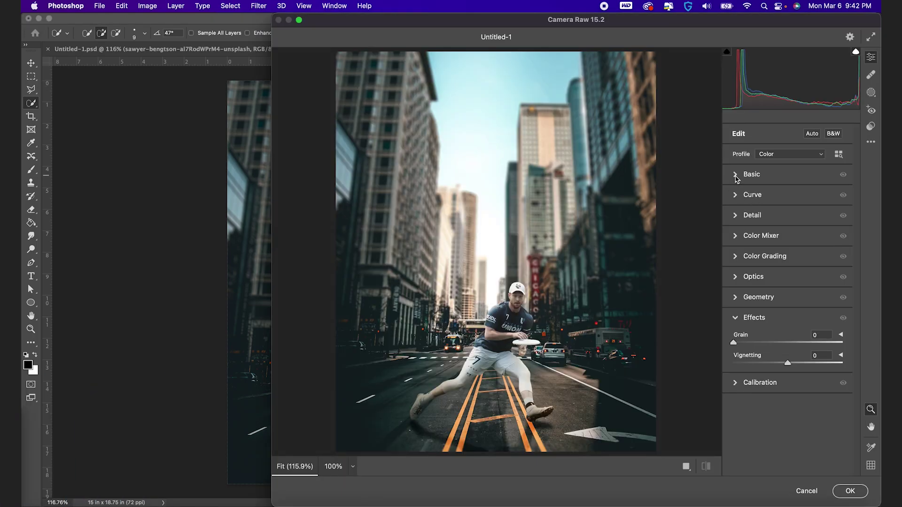
click(736, 176)
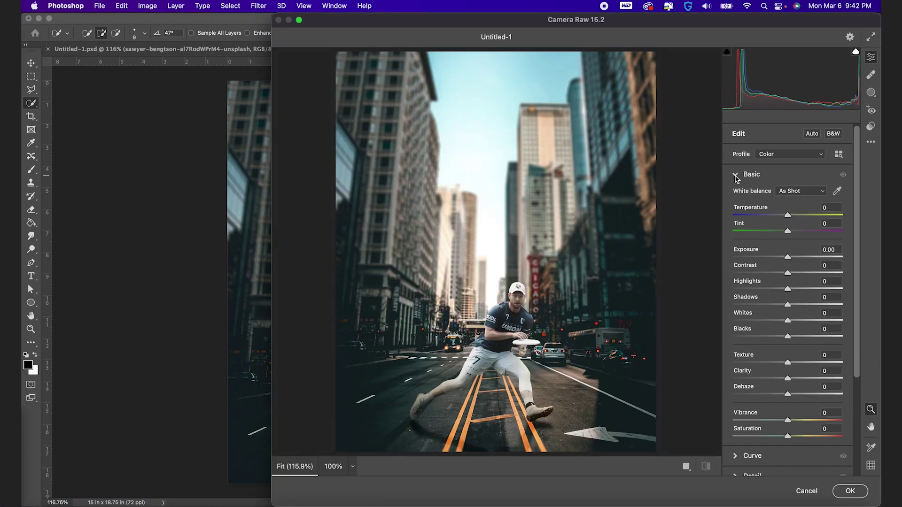
drag(788, 256, 790, 257)
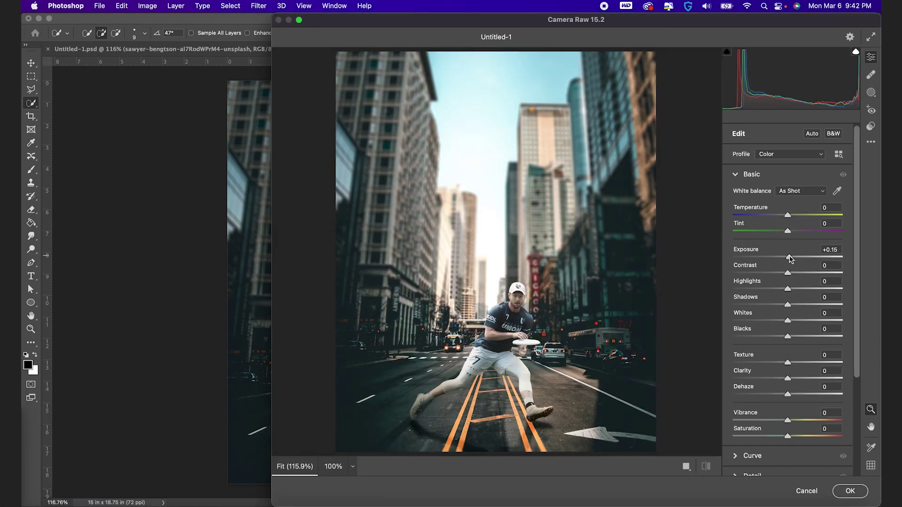
drag(788, 216, 786, 218)
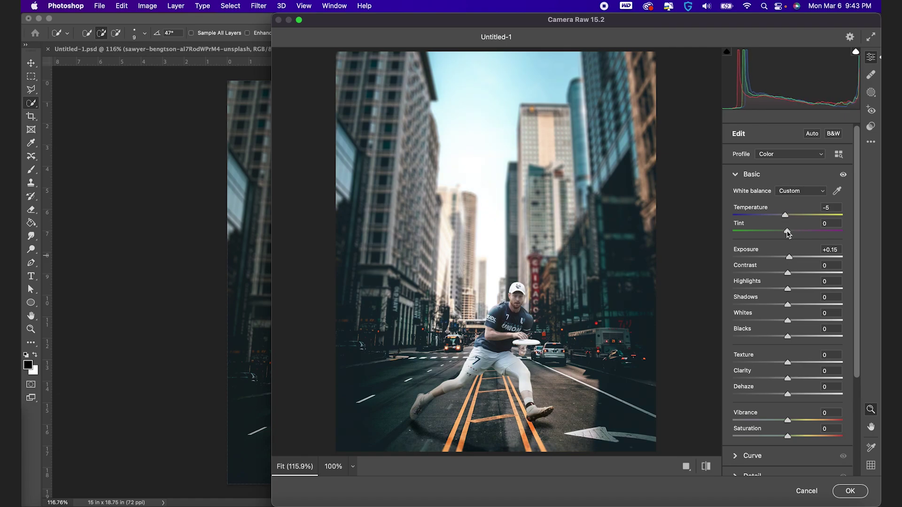
drag(789, 275, 716, 292)
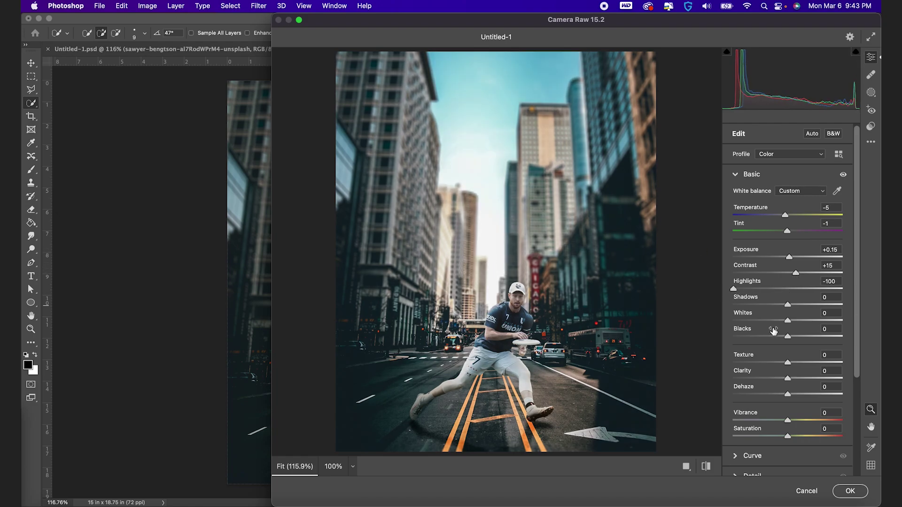
Step: Set Shadows to +36, Whites to +10, Blacks to -17, Texture to +11, Clarity to +12 and Dehaze to +7
drag(787, 306, 795, 380)
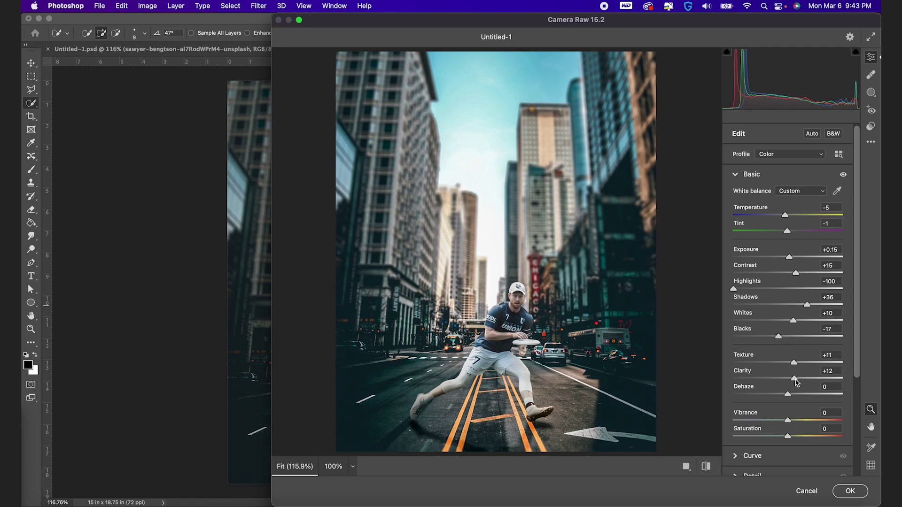
scroll(797, 373, down, 3)
drag(788, 340, 791, 345)
scroll(793, 346, down, 1)
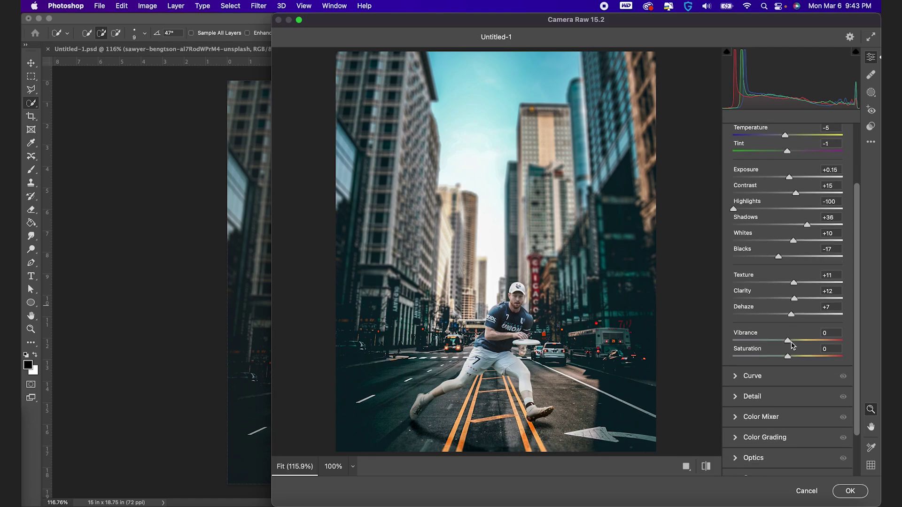
Step: Set the Vignetting effect to -14 and apply the Camera Raw Filter
scroll(735, 403, down, 2)
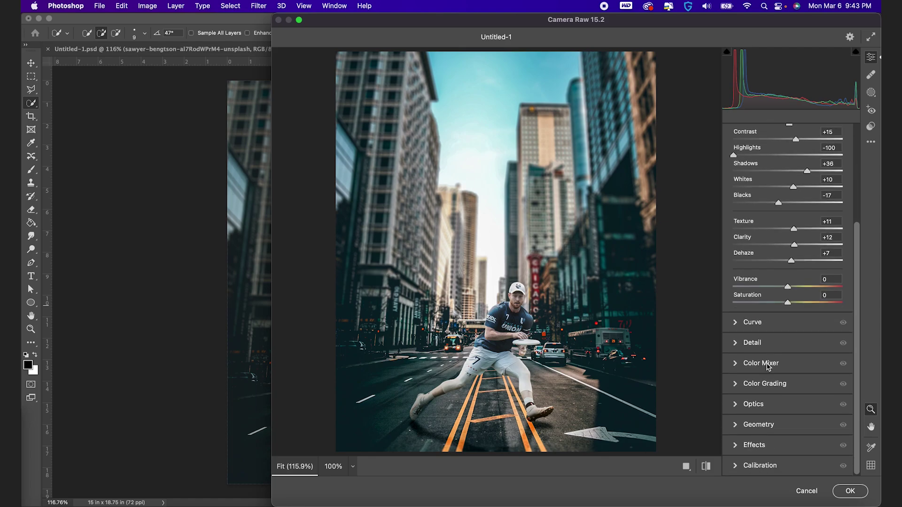
click(738, 446)
mouse_move(788, 364)
mouse_down()
mouse_move(771, 363)
mouse_move(781, 365)
mouse_up()
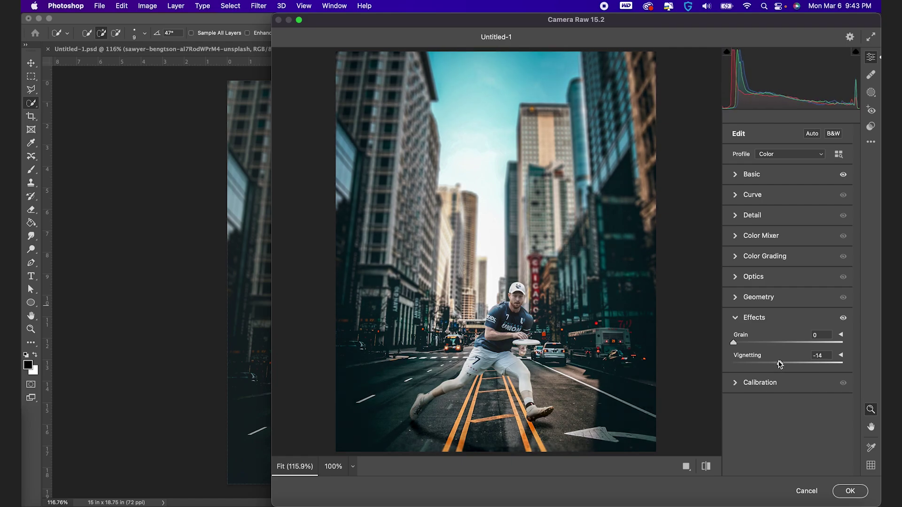
click(851, 492)
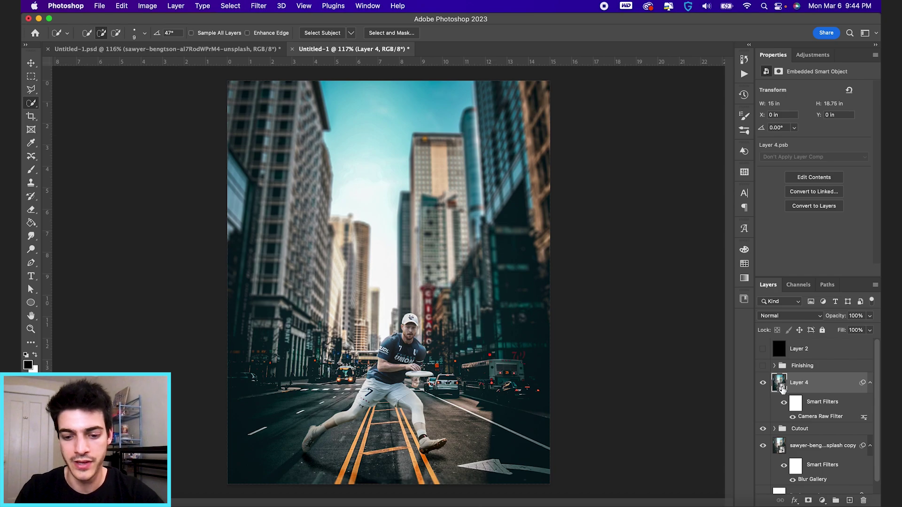
Step: Duplicate the Camera Raw layer and apply a Radial Blur to the copy with Amount 8, Zoom method and Good quality
key(super+j)
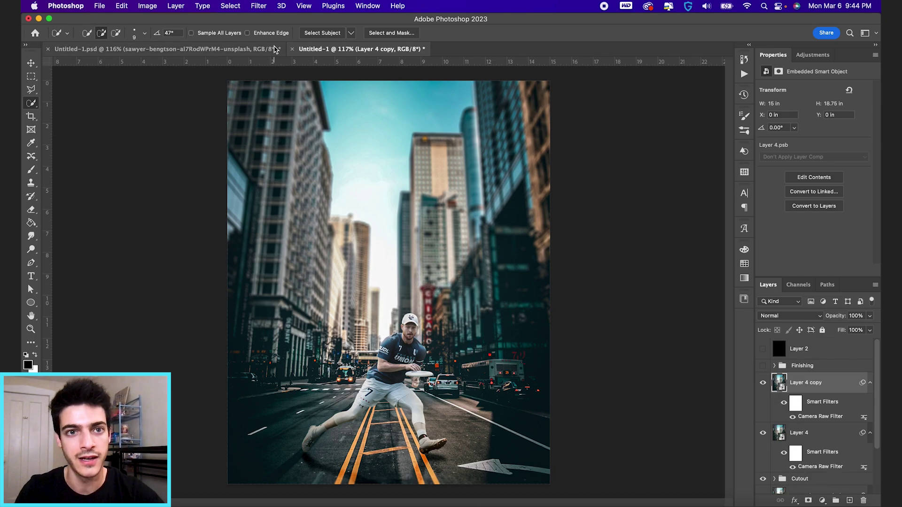
click(258, 5)
mouse_move(332, 140)
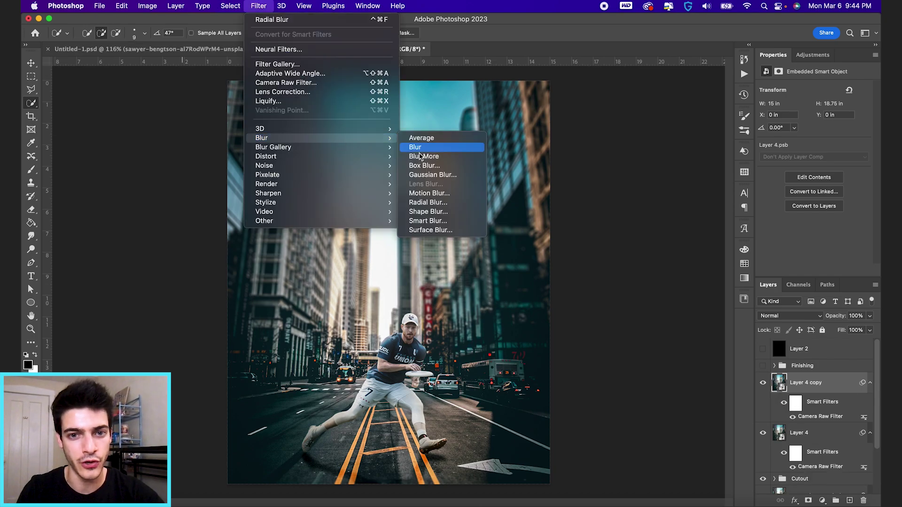
click(450, 203)
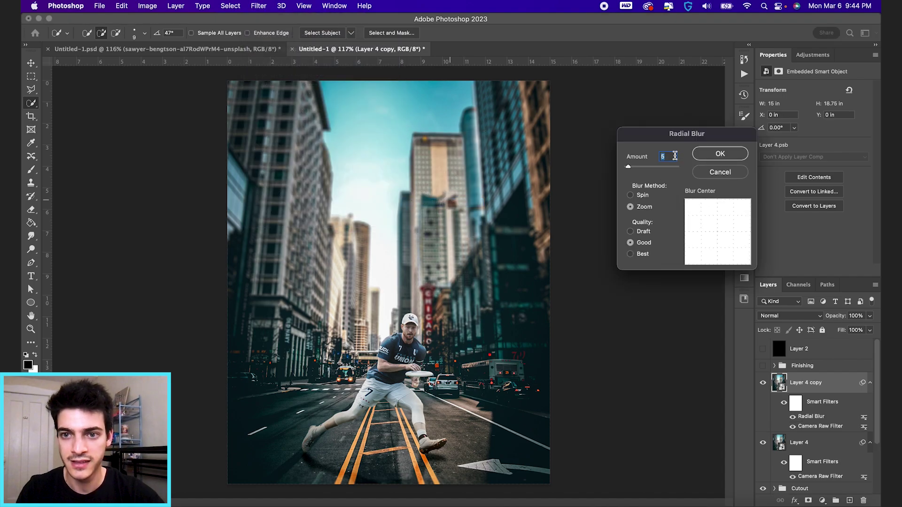
text(8)
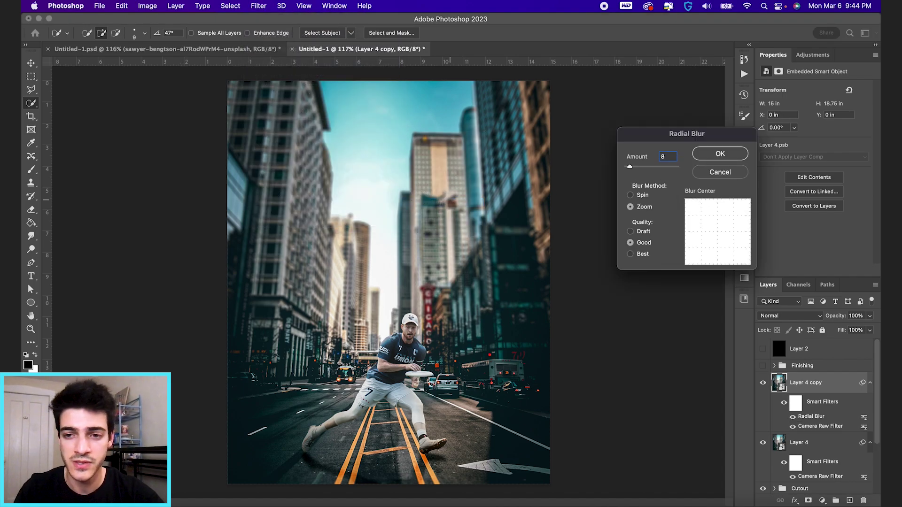
click(729, 154)
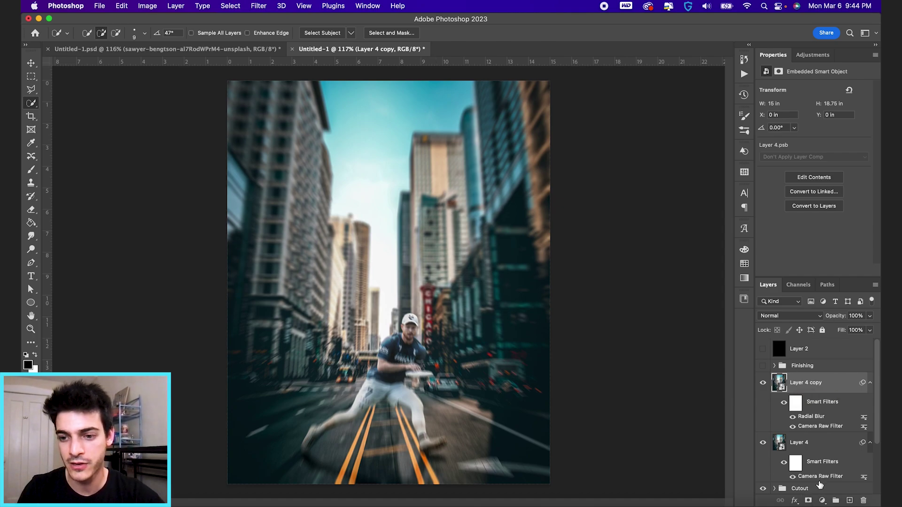
Step: Add a layer mask to the blurred copy, paint black over the athlete with a 500 px brush, raise flow to 100%, and show the Finishing group
click(808, 501)
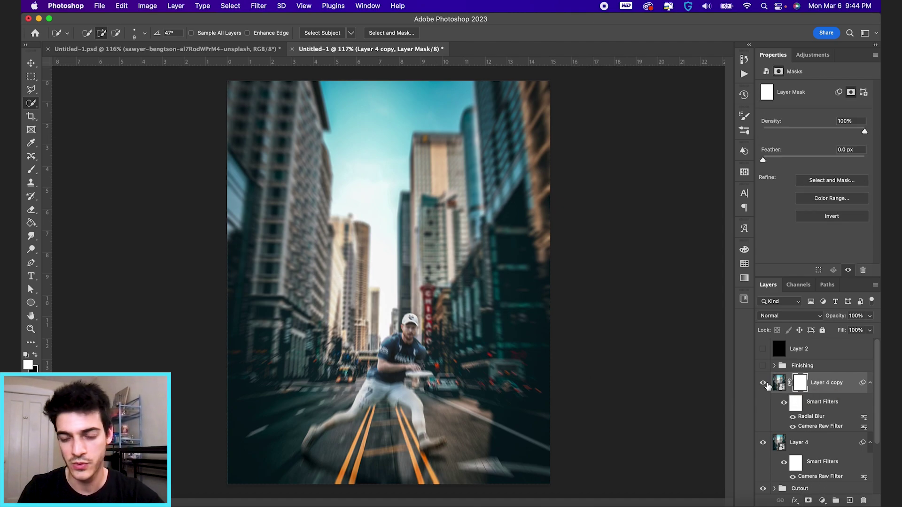
key(b)
key(bracketright)
key(bracketright)
key(bracketright)
key(bracketright)
key(bracketright)
key(bracketright)
key(bracketright)
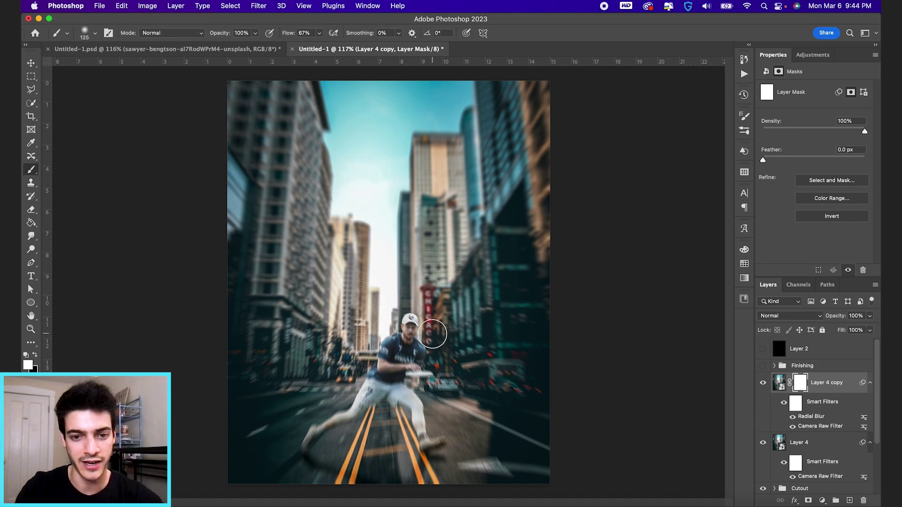
key(x)
key(bracketright)
key(bracketright)
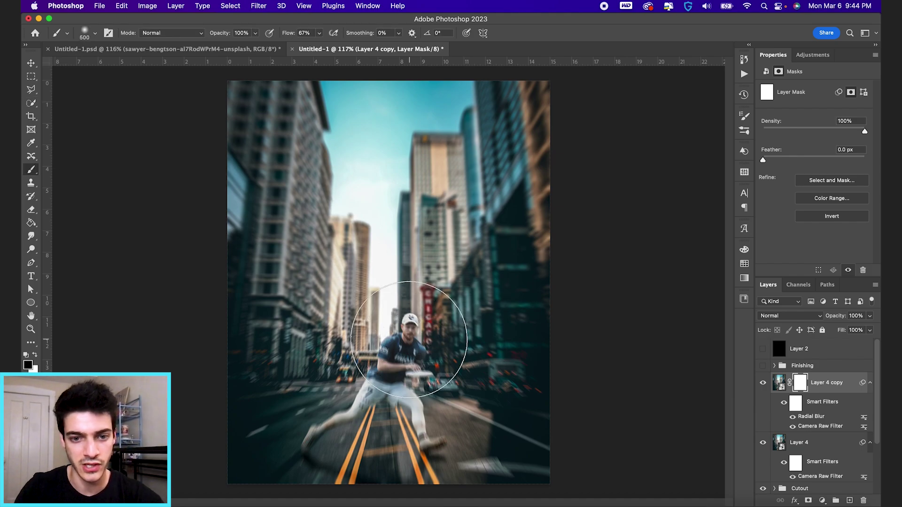
click(406, 342)
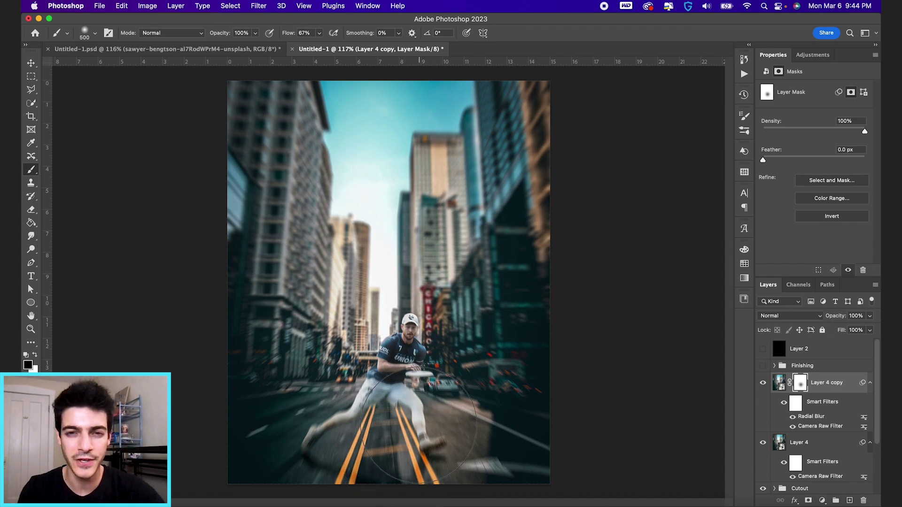
key(shift+0)
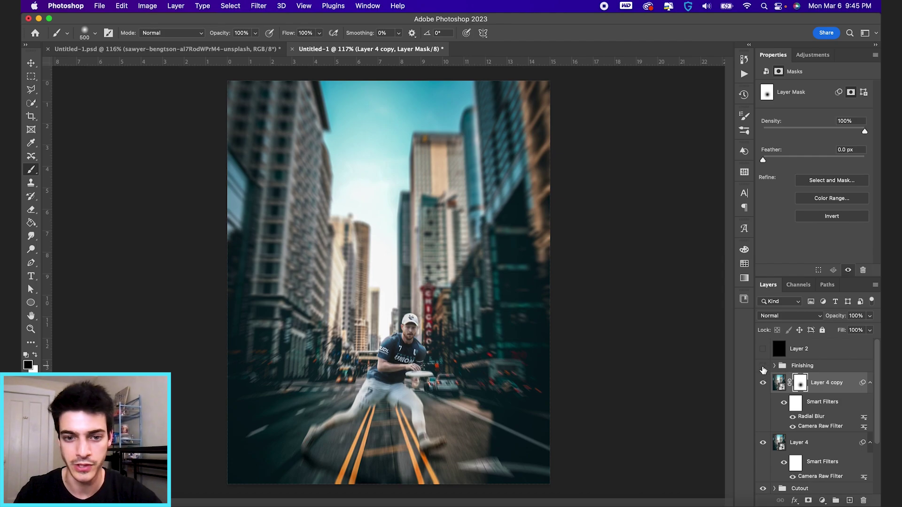
click(763, 366)
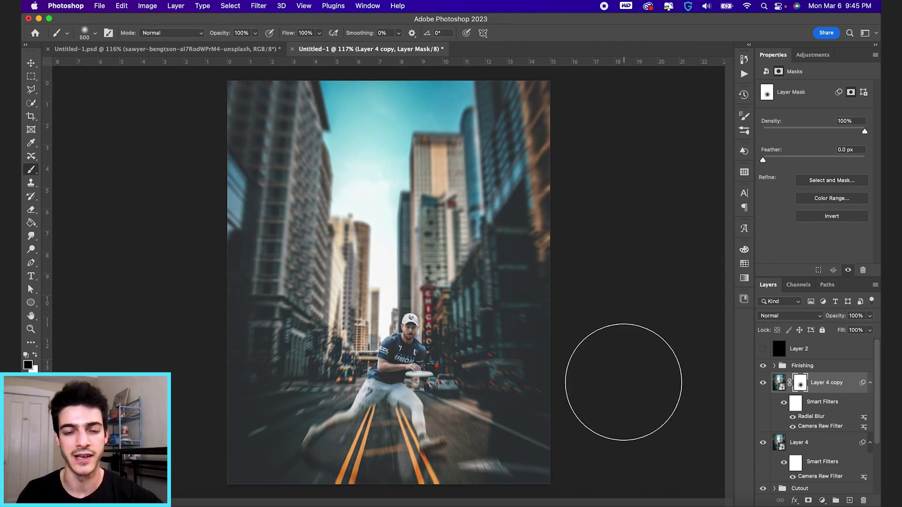